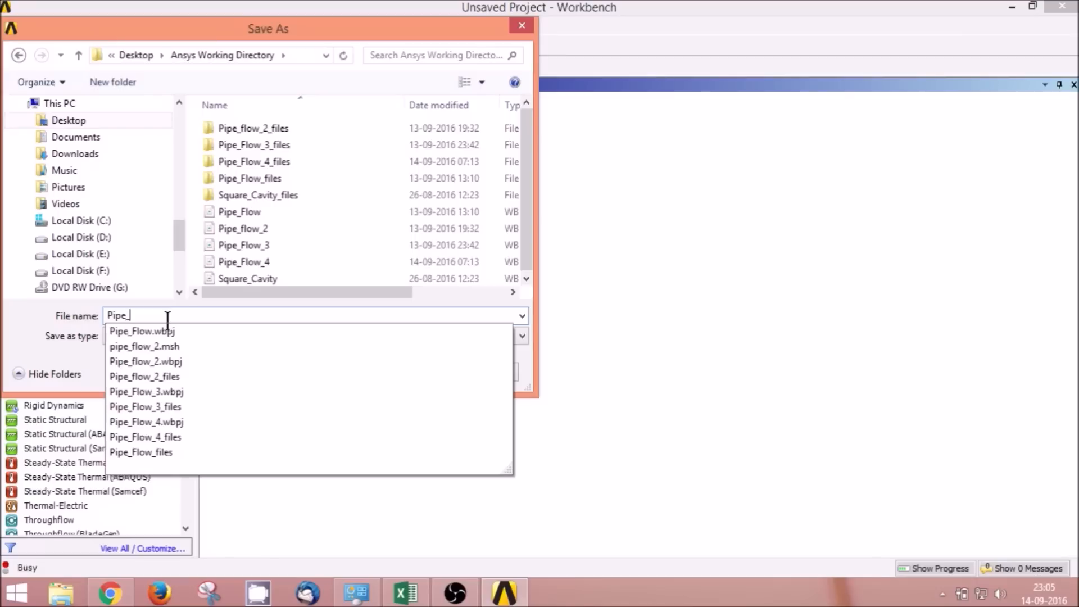
Save the Workbench project as Pipe_Flow_Tutorial in the Ansys Working Directory folder.
text(w_Tutorial)
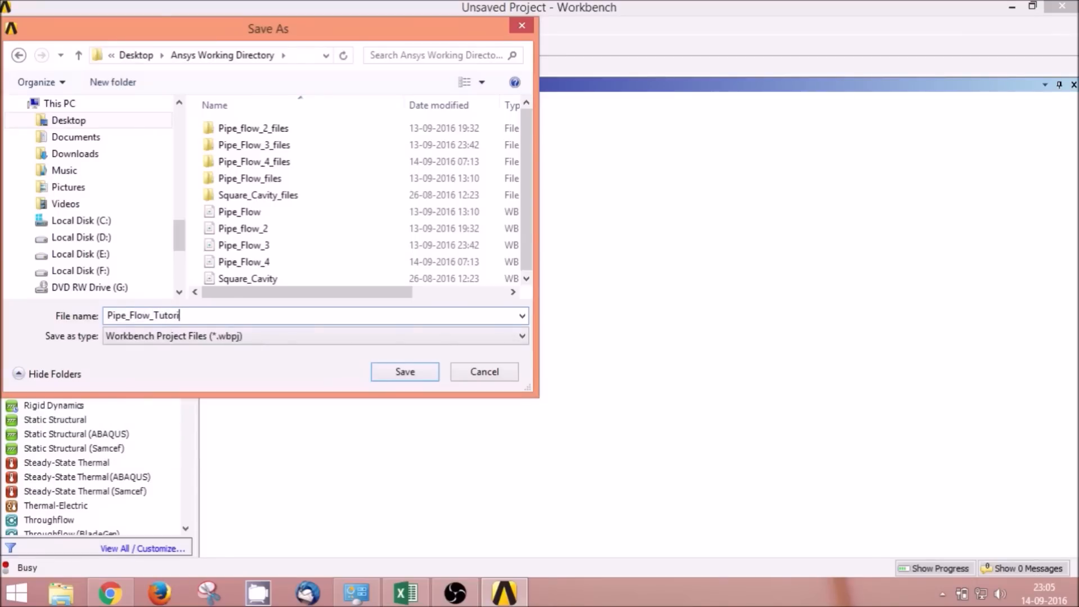
click(419, 374)
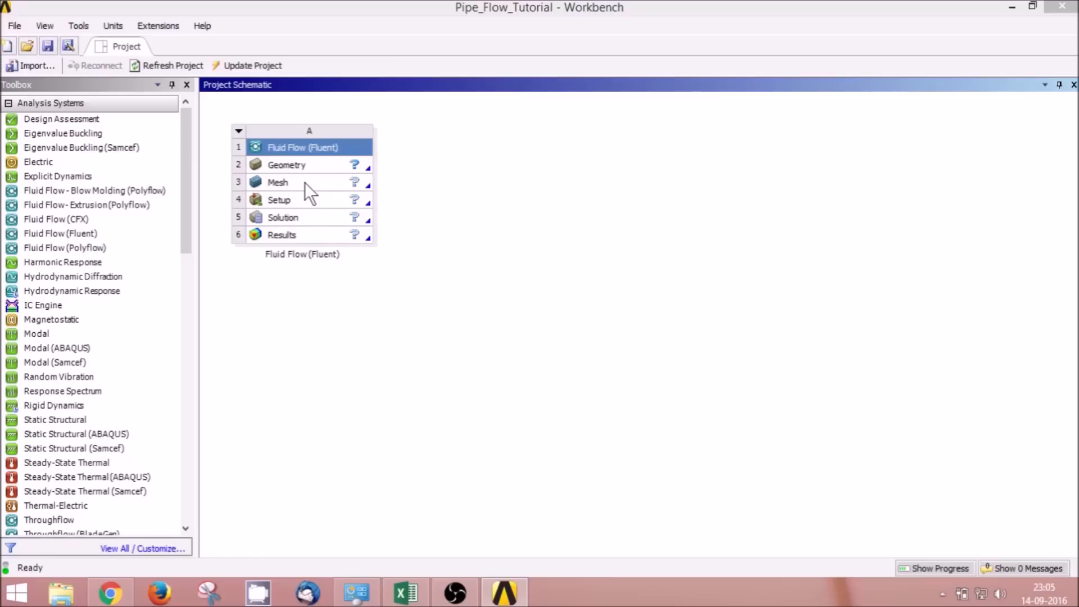
Import the Pipe3D mesh file from the Ansys Working Directory into the Mesh cell of the Fluid Flow (Fluent) system.
click(278, 180)
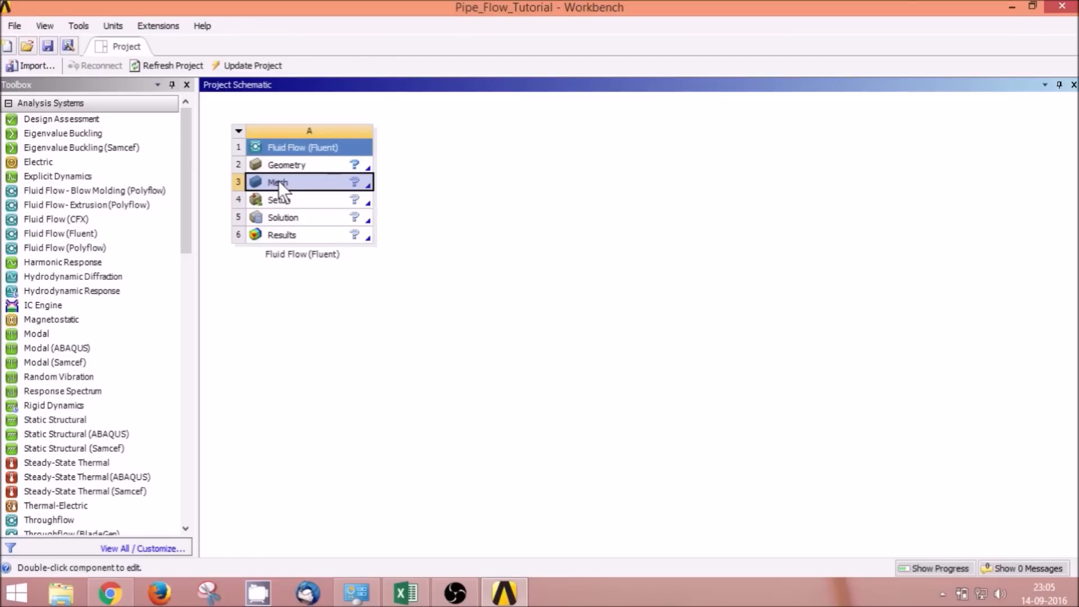
right_click(278, 181)
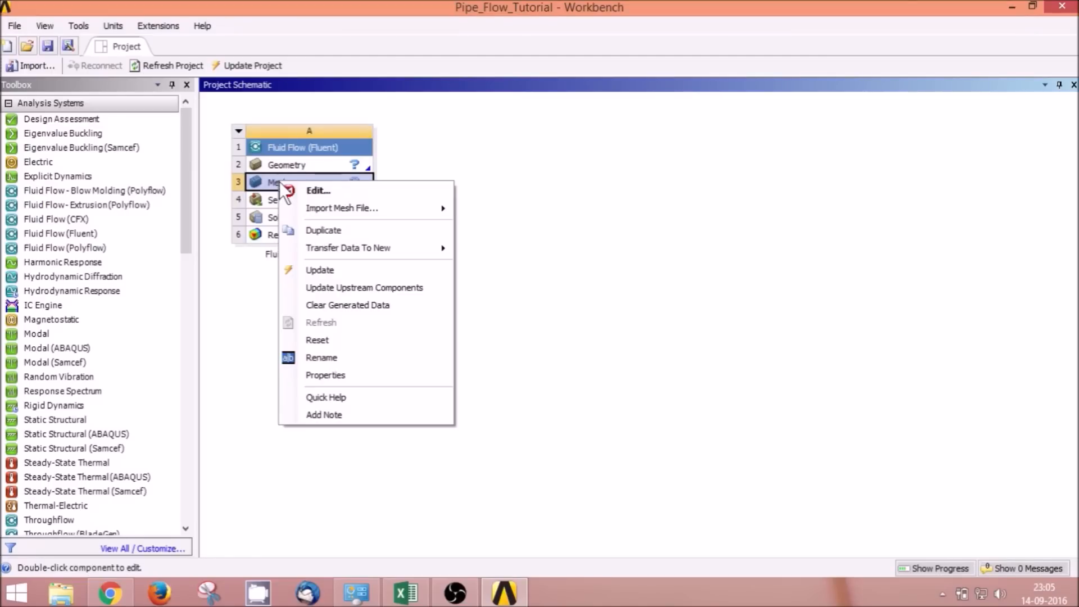
mouse_move(328, 207)
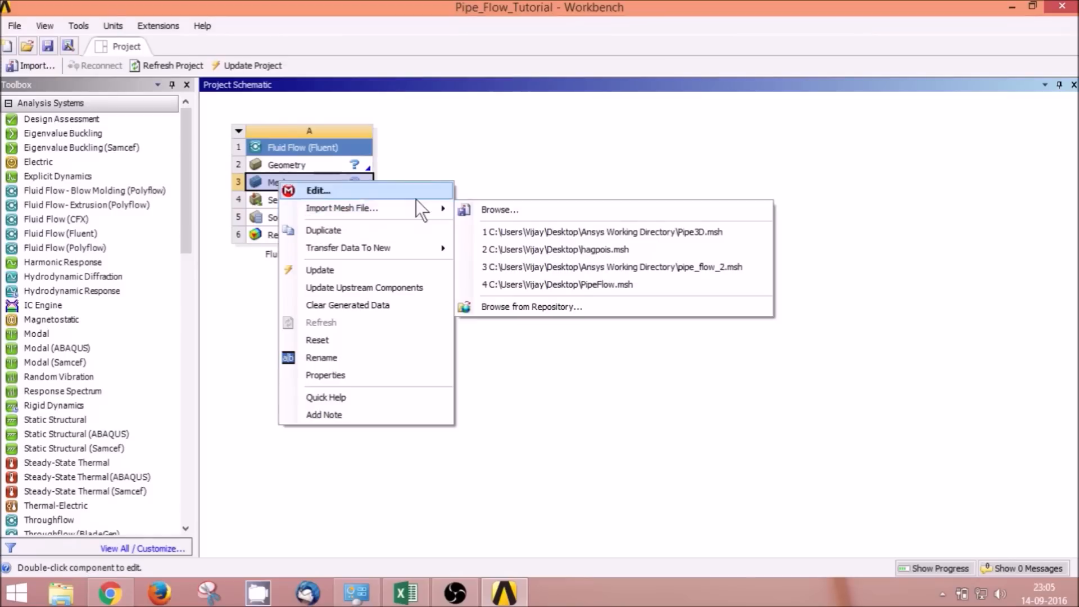
click(482, 209)
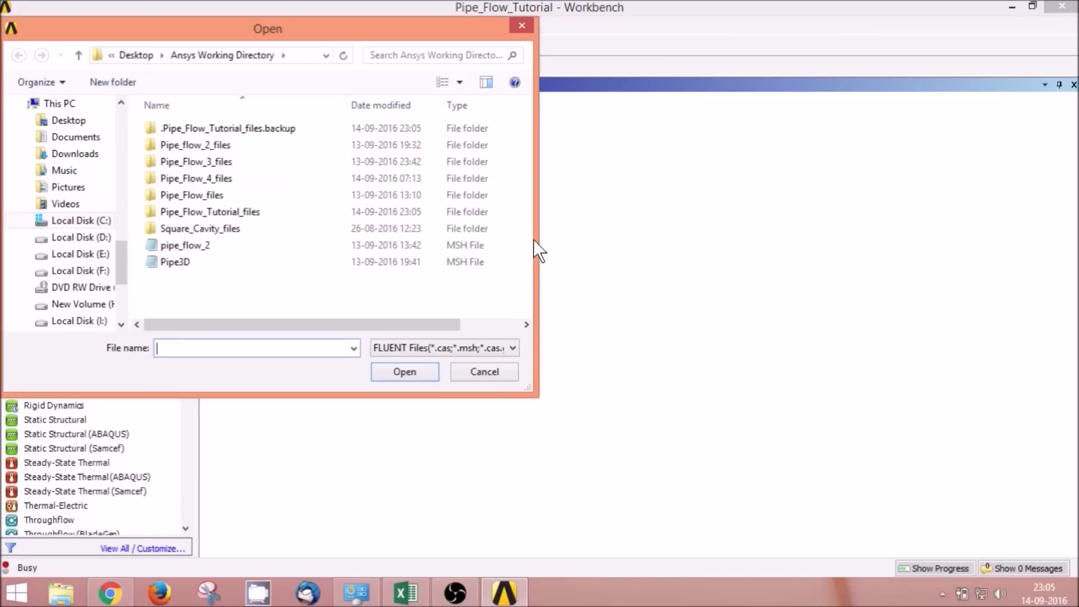
click(190, 262)
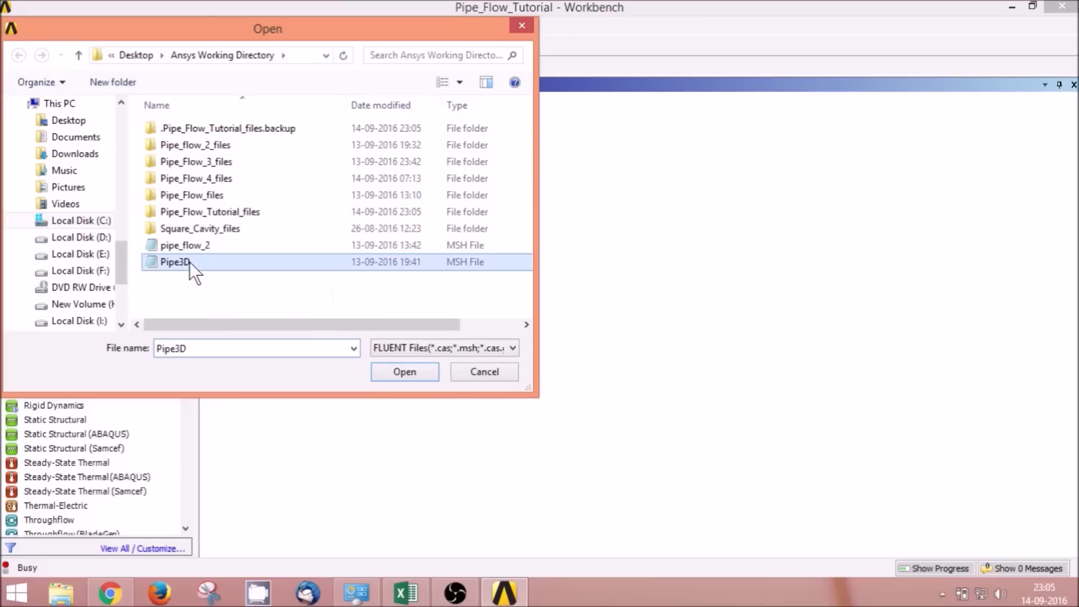
click(391, 374)
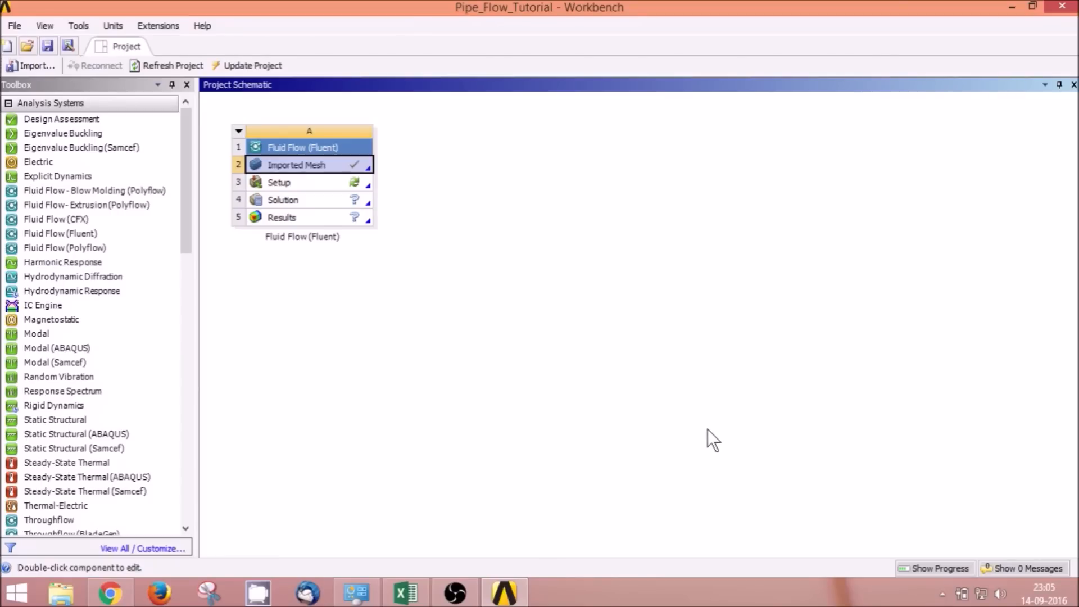
Open the Setup cell of the Fluid Flow (Fluent) system and launch Fluent in 3D with serial processing.
double_click(285, 184)
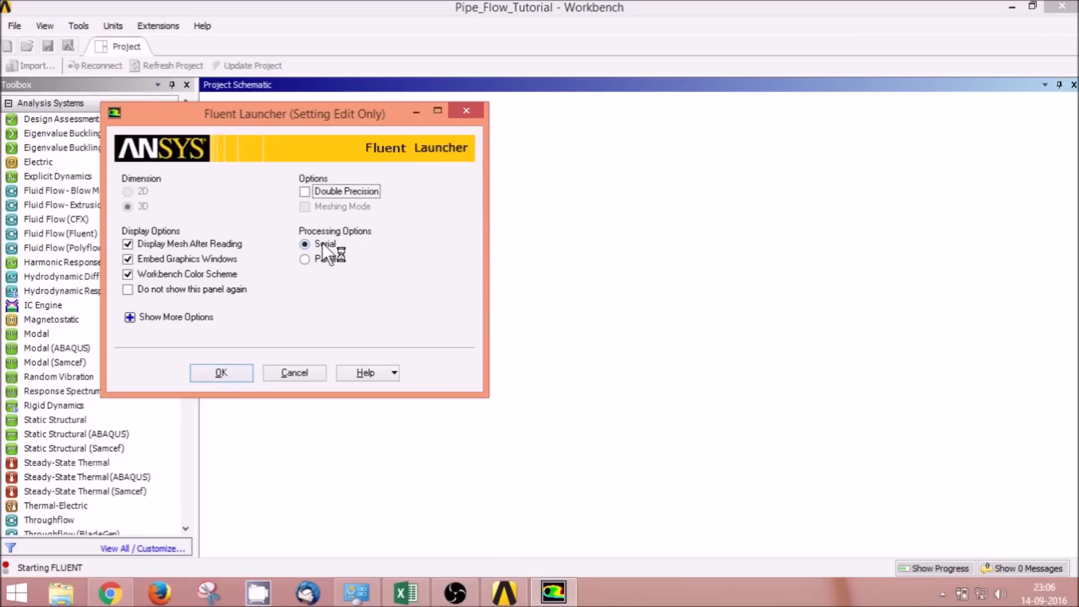
click(220, 371)
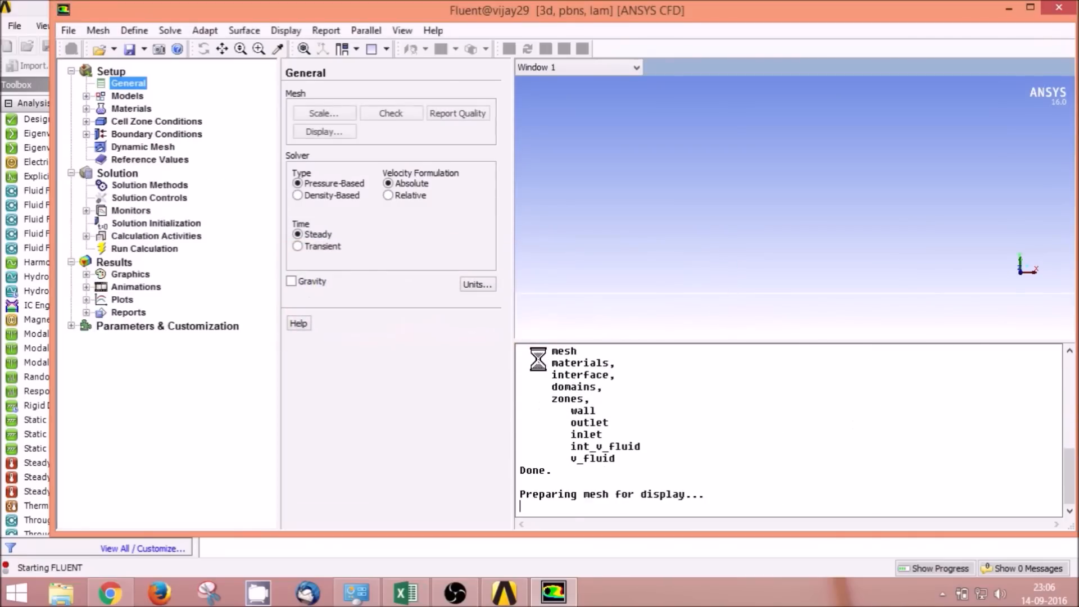
click(464, 598)
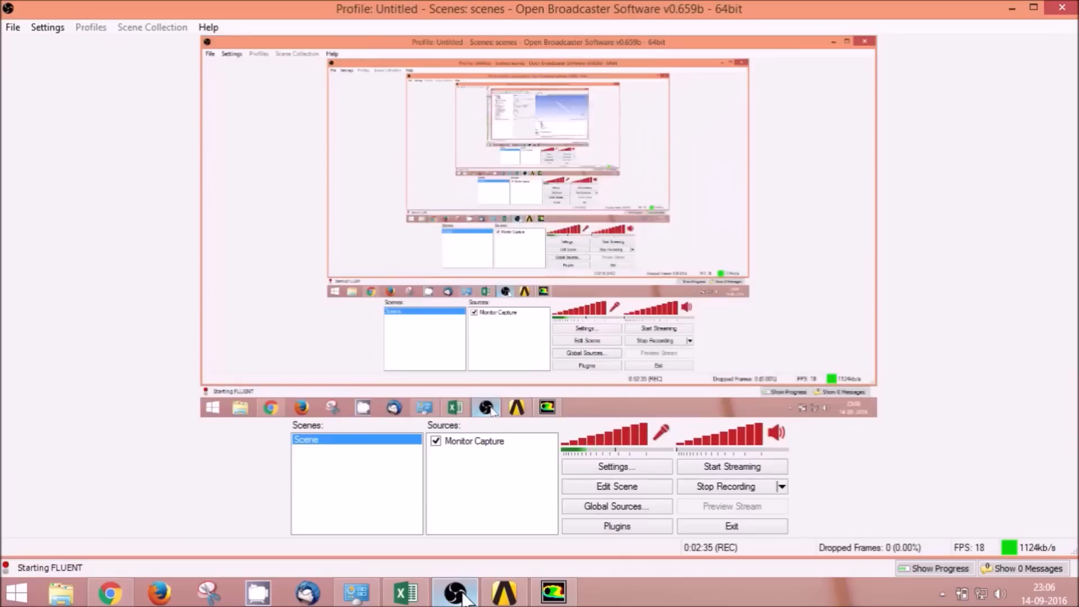
click(464, 596)
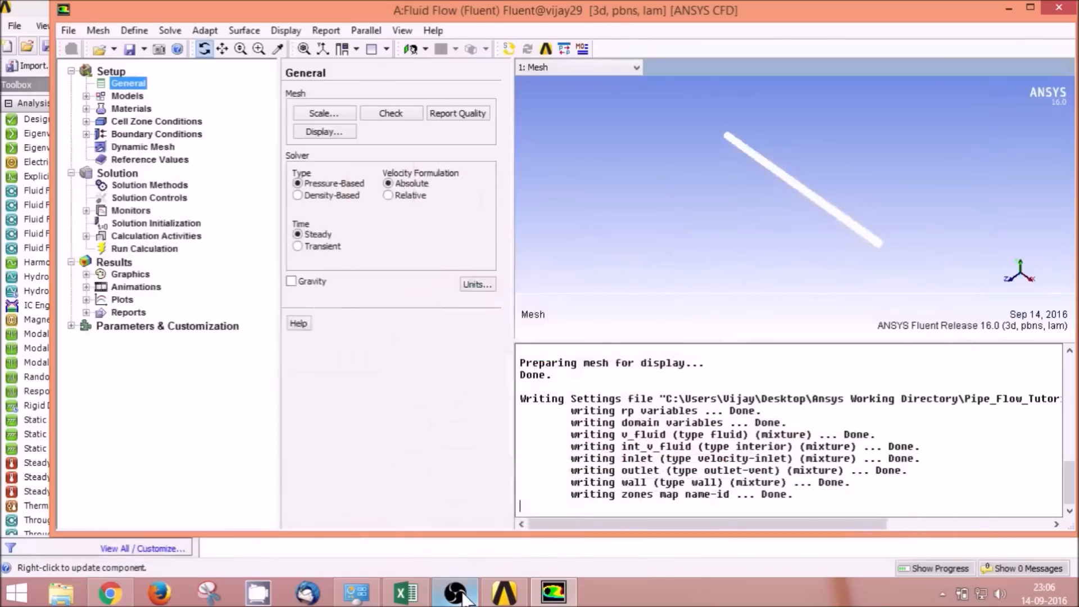
Maximize the Fluent window and accept Laminar as the viscous model.
click(1027, 7)
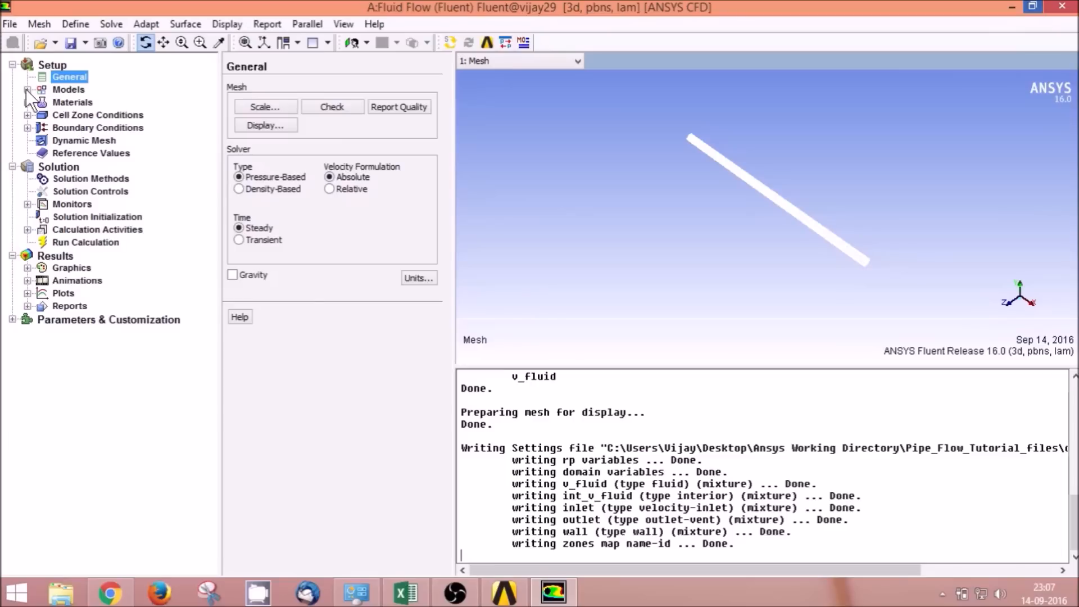
click(63, 90)
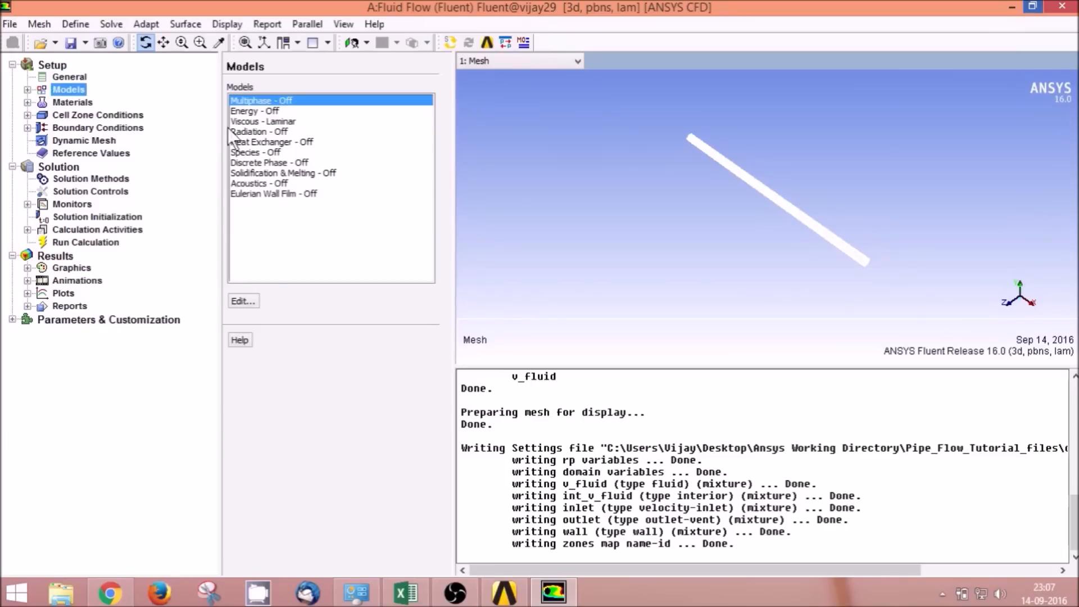
double_click(268, 123)
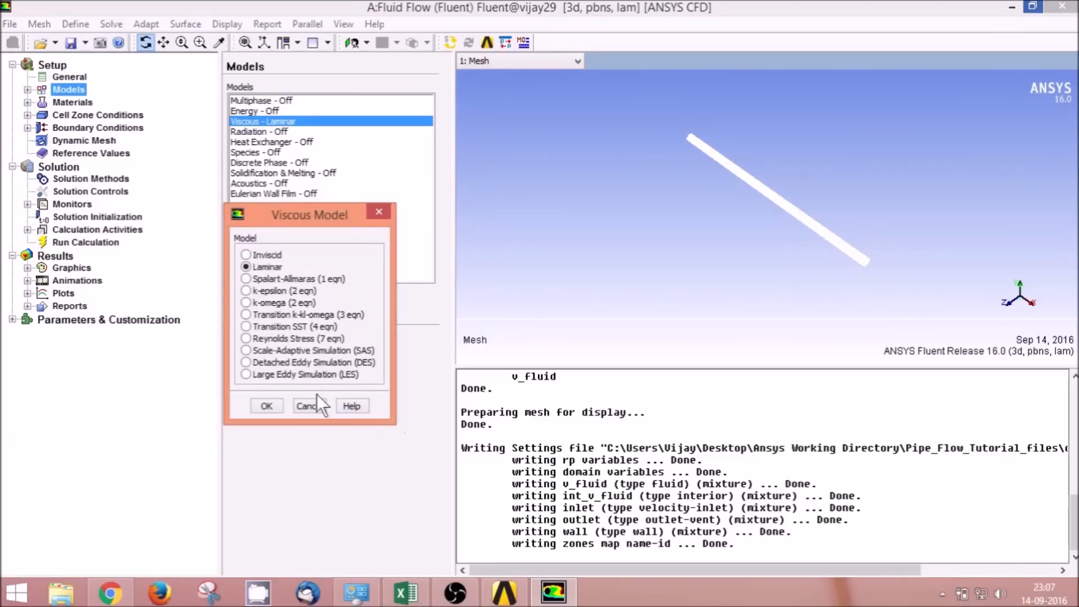
click(270, 406)
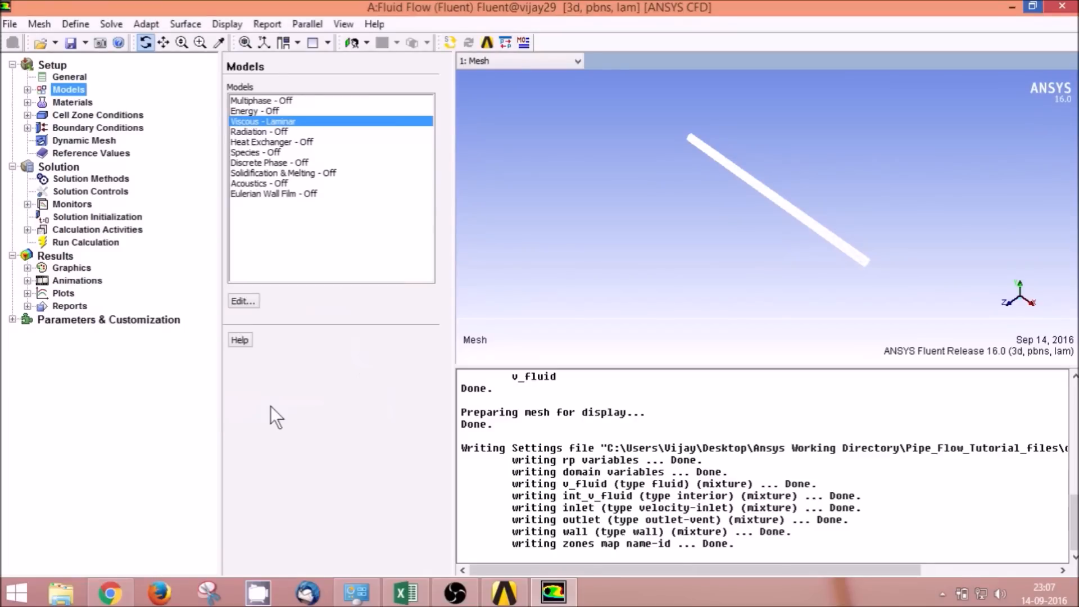
Copy the fluid water-liquid (h2o<l>) from the Fluent database into the case materials and apply it with constant density and viscosity.
click(61, 102)
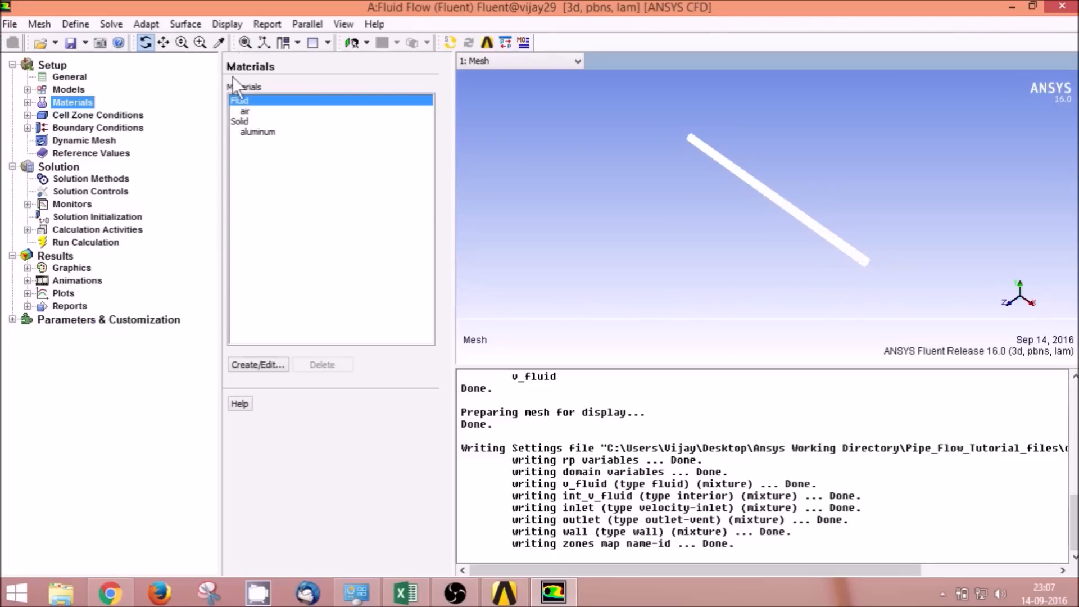
click(265, 364)
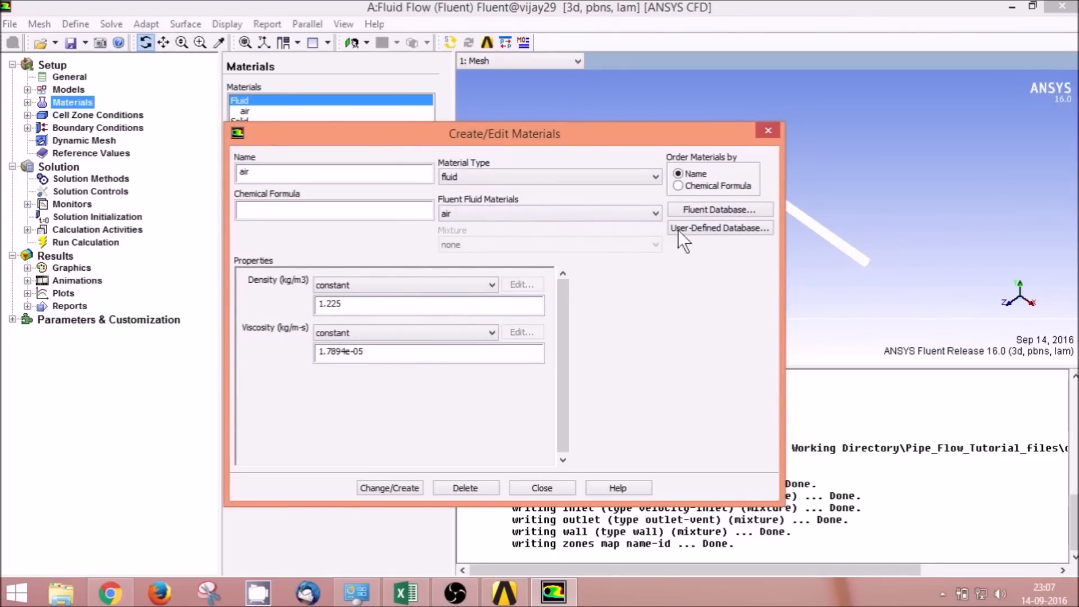
click(700, 208)
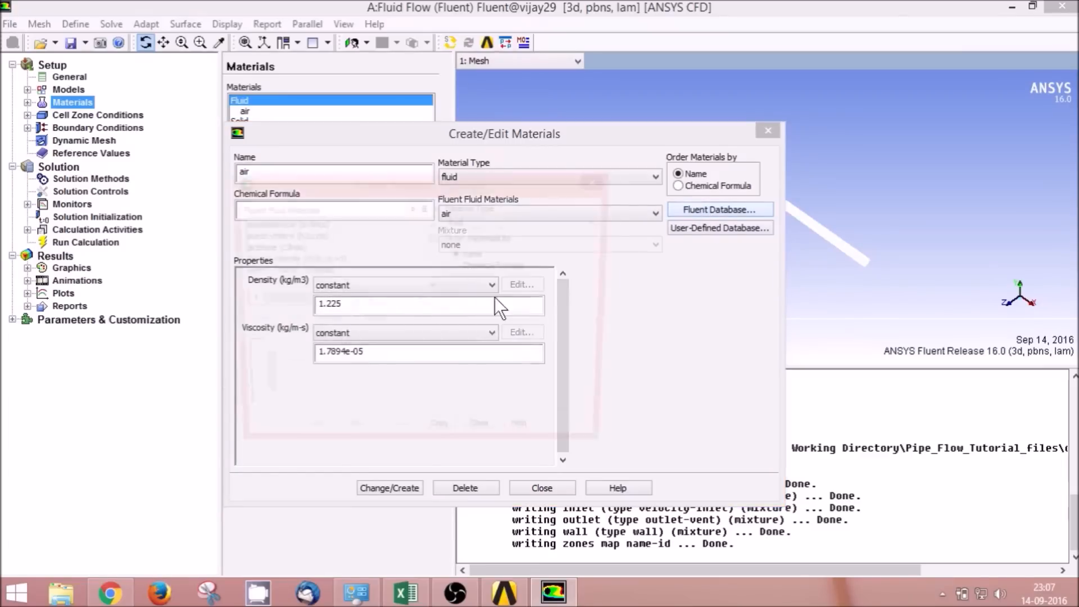
drag(433, 238, 437, 272)
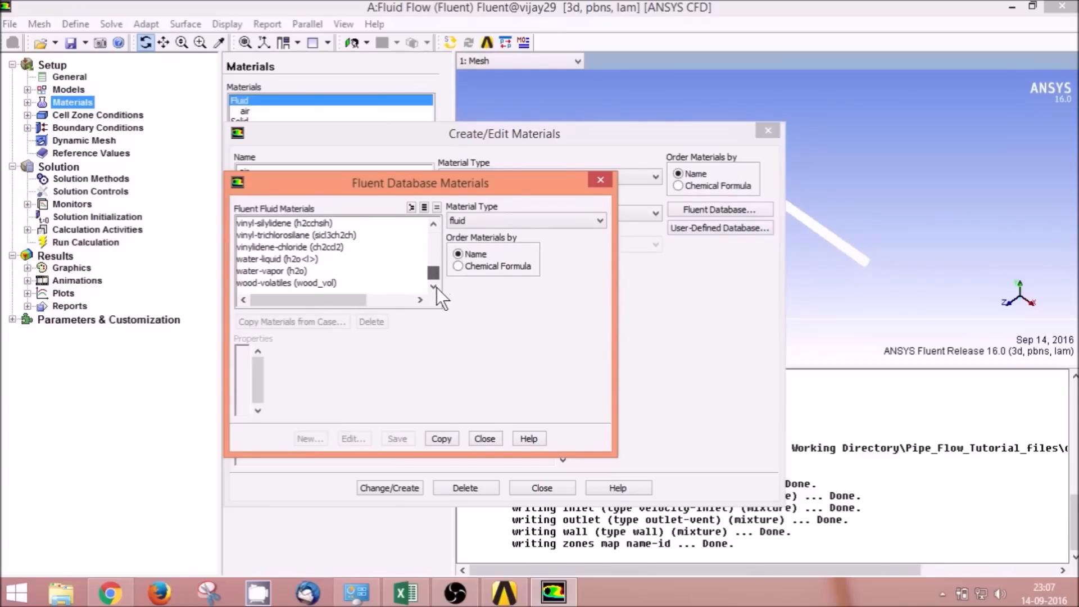
click(267, 259)
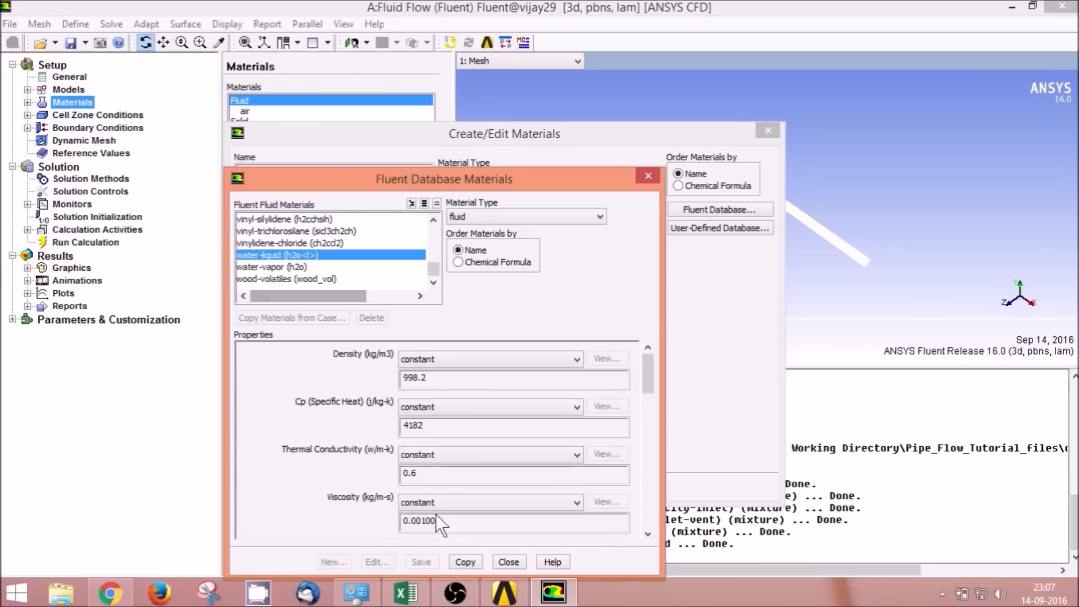
click(465, 561)
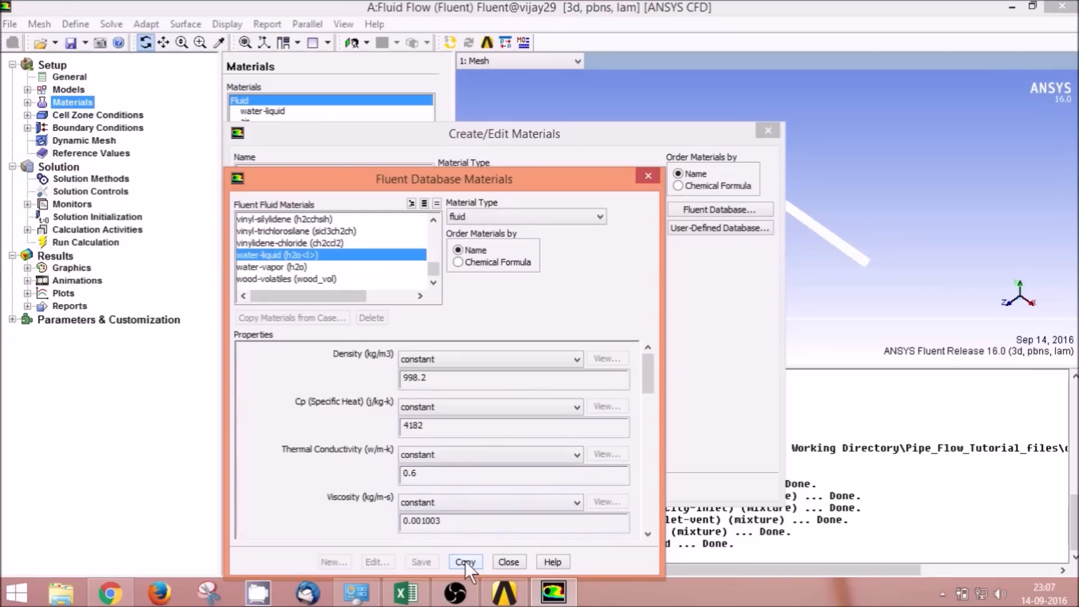
click(502, 558)
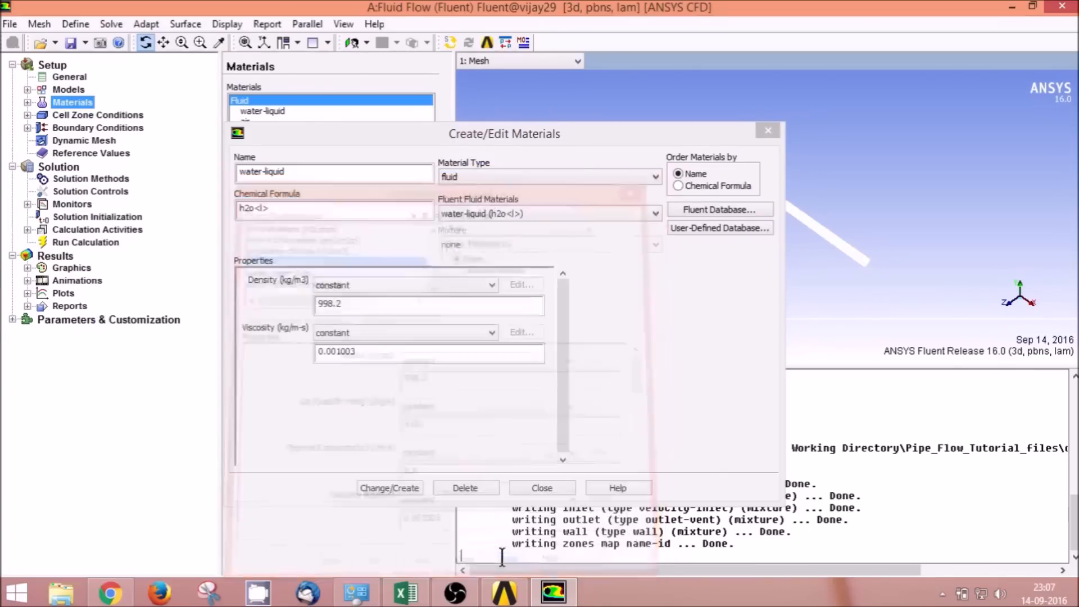
click(387, 488)
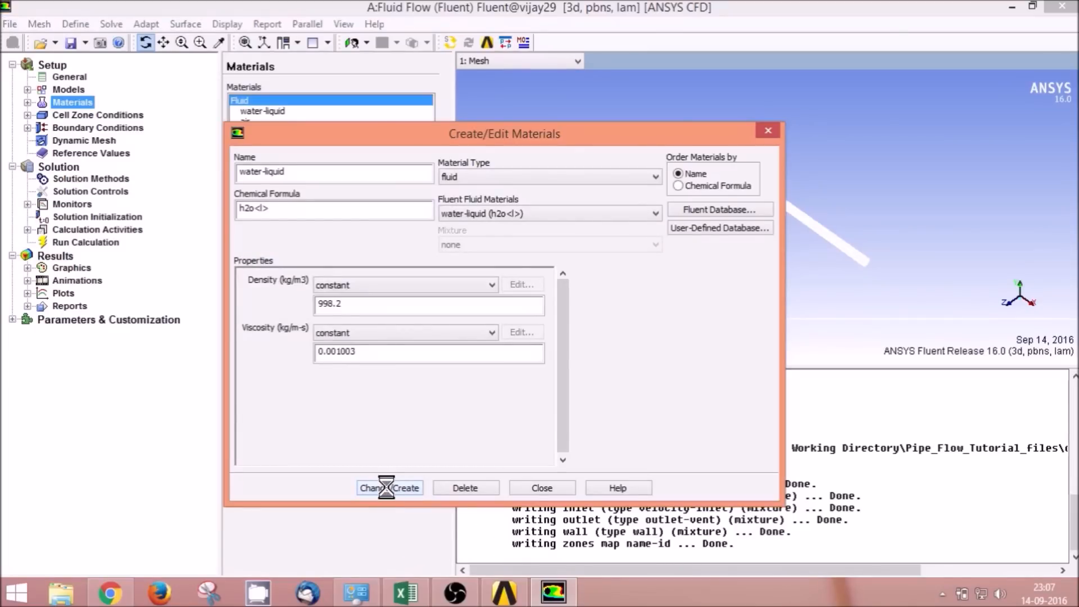
click(542, 488)
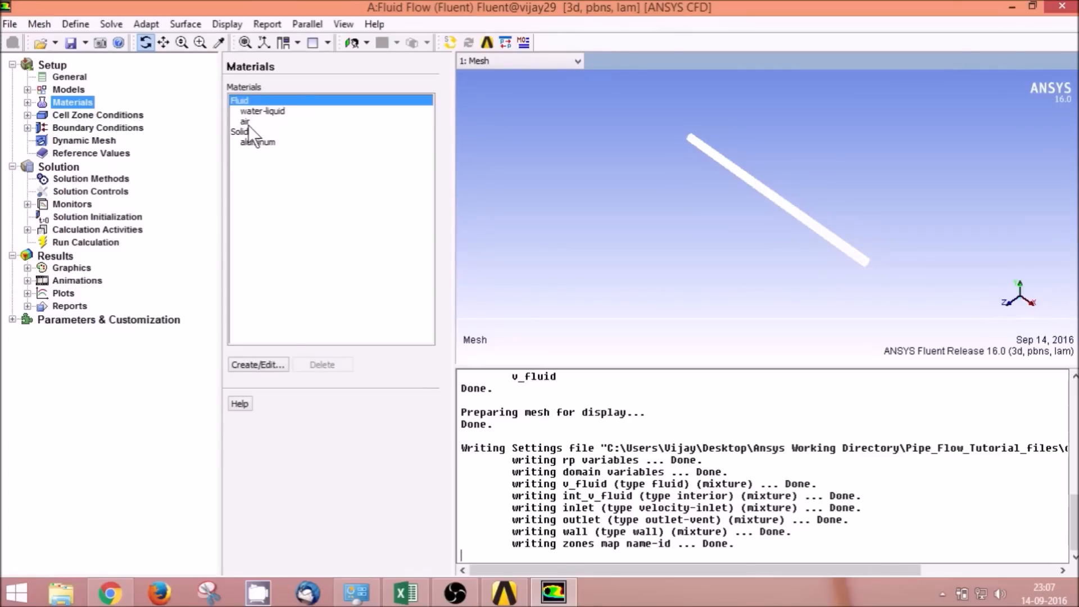
Assign water-liquid as the material of the v_fluid cell zone.
click(27, 115)
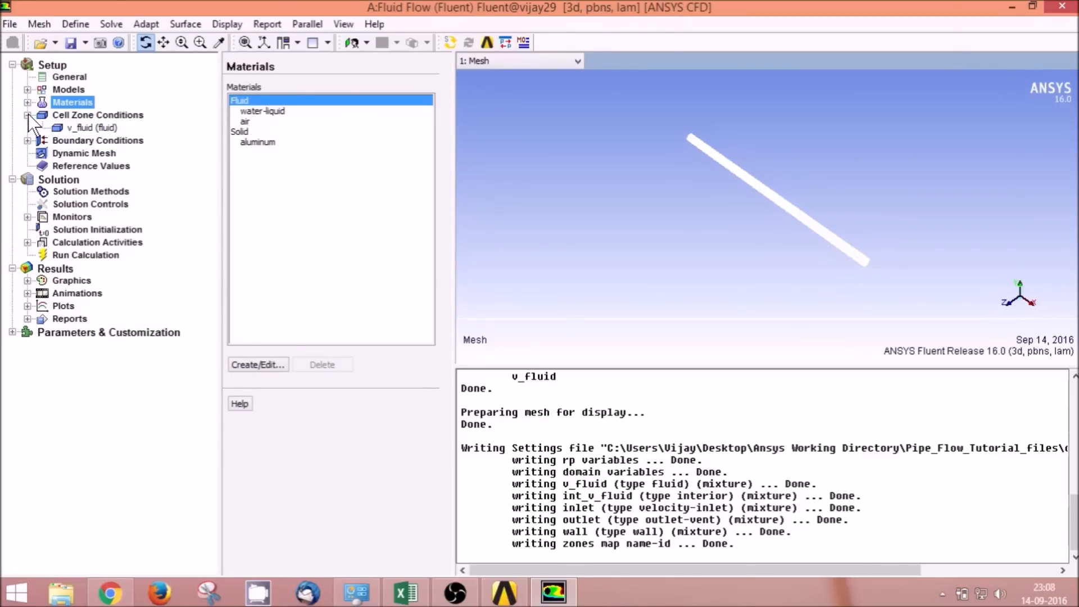
double_click(93, 128)
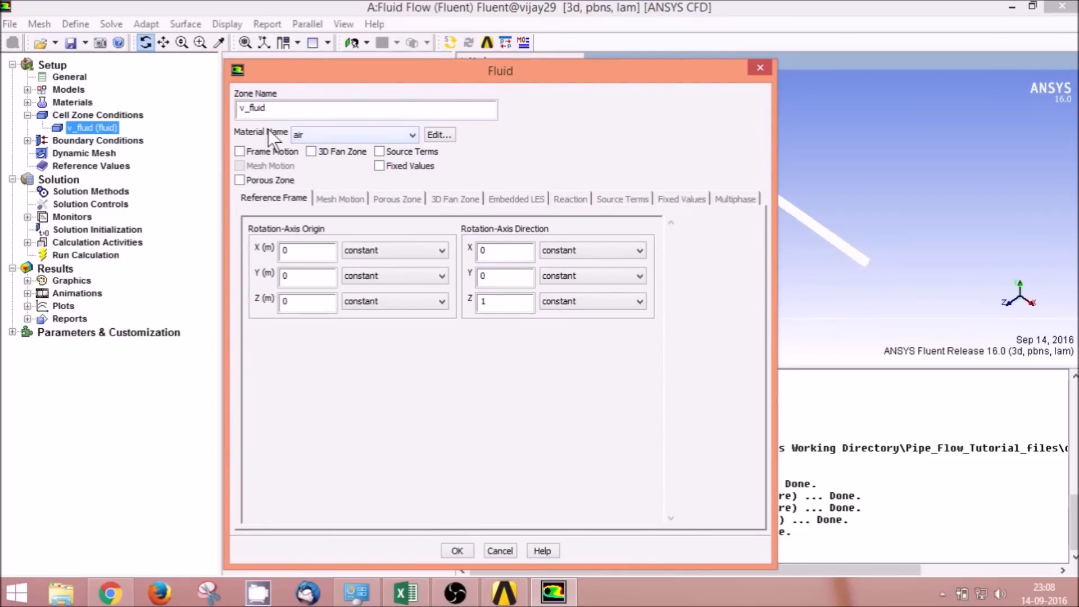
click(332, 136)
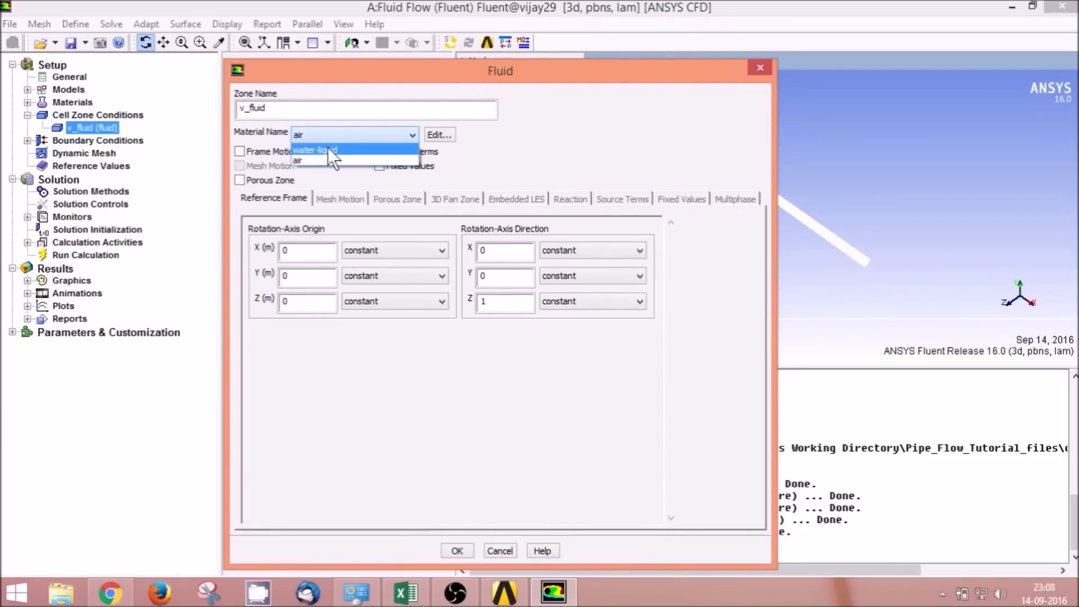
click(328, 148)
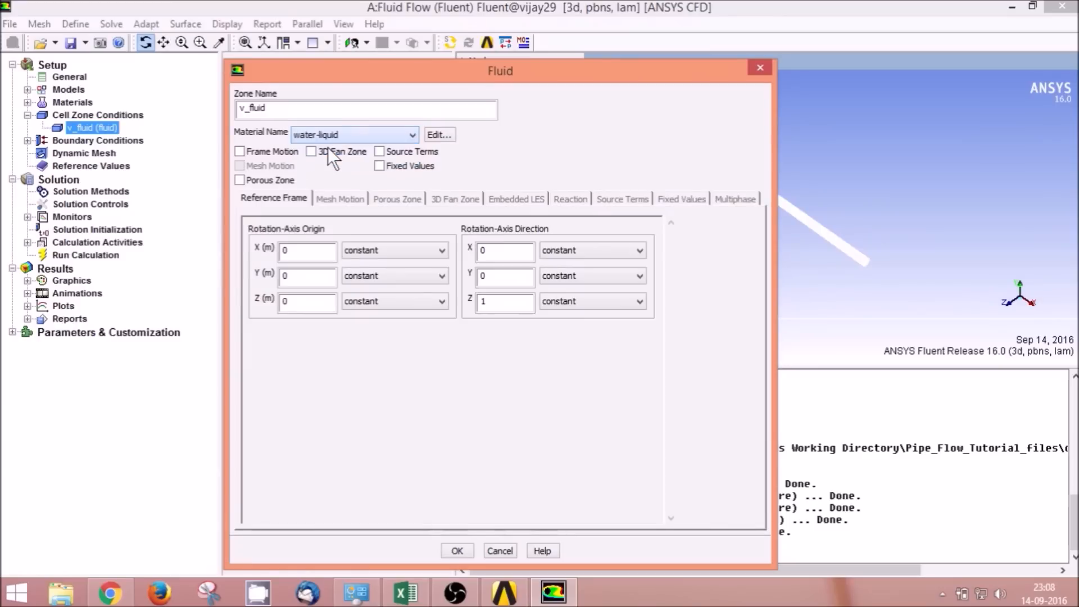
click(459, 548)
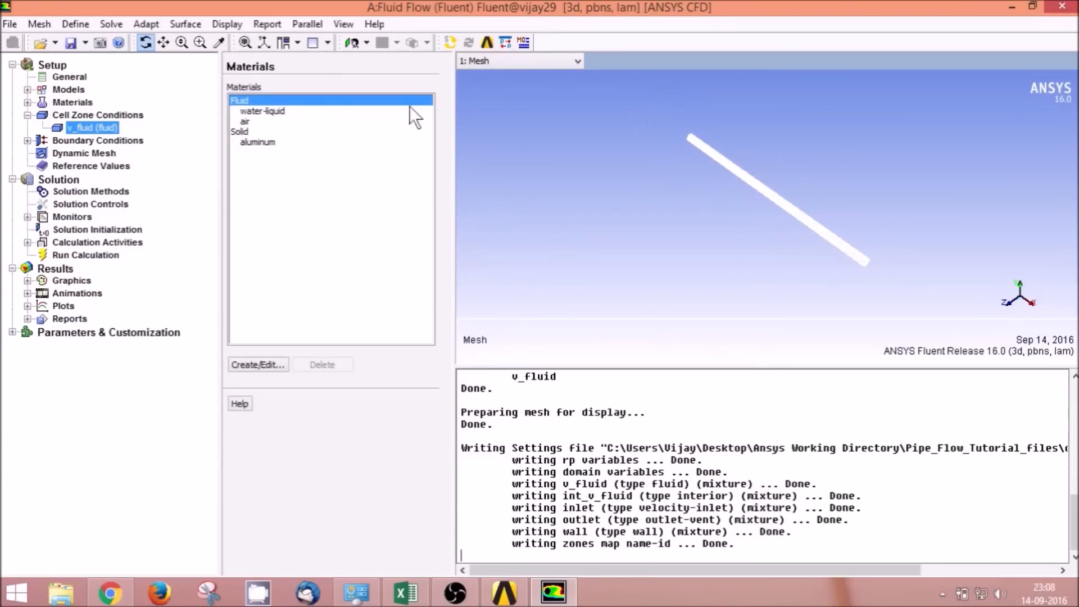
Delete air from the case's fluid materials and select water-liquid in the materials list.
click(73, 103)
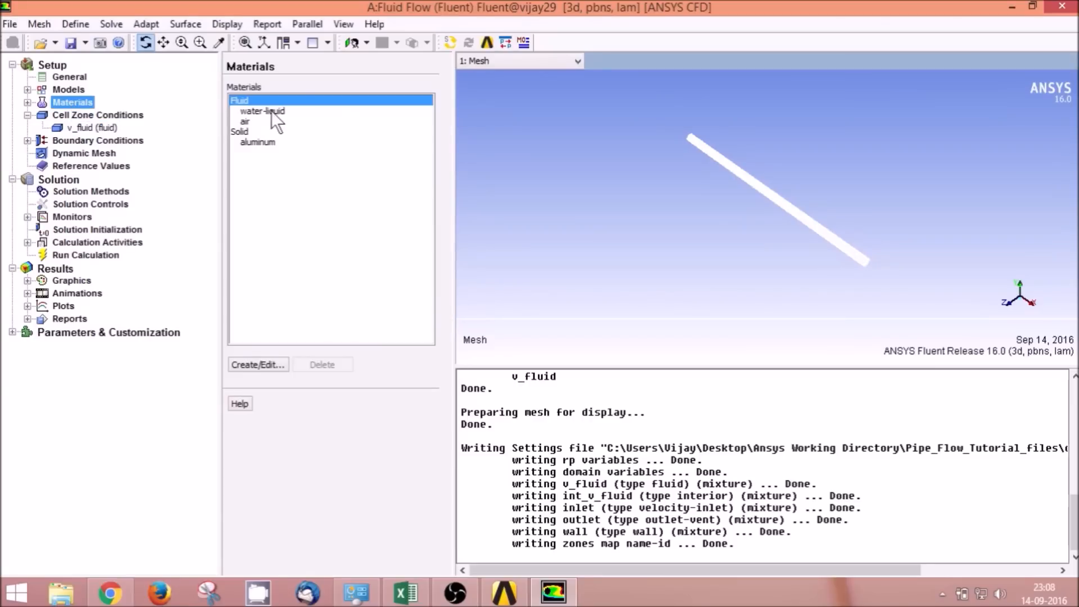
click(245, 120)
click(325, 365)
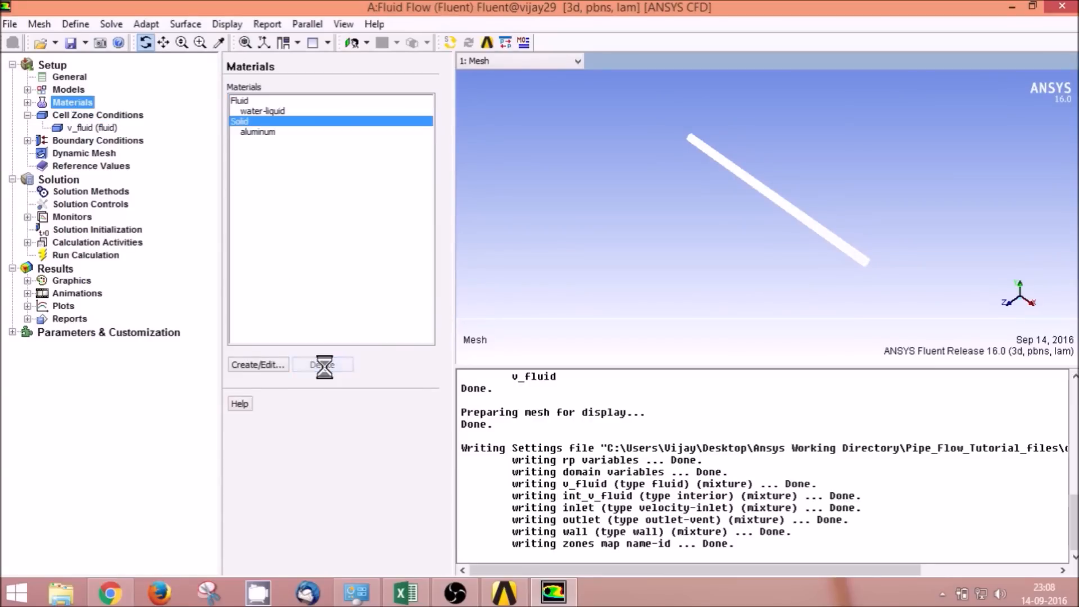
click(260, 131)
click(265, 111)
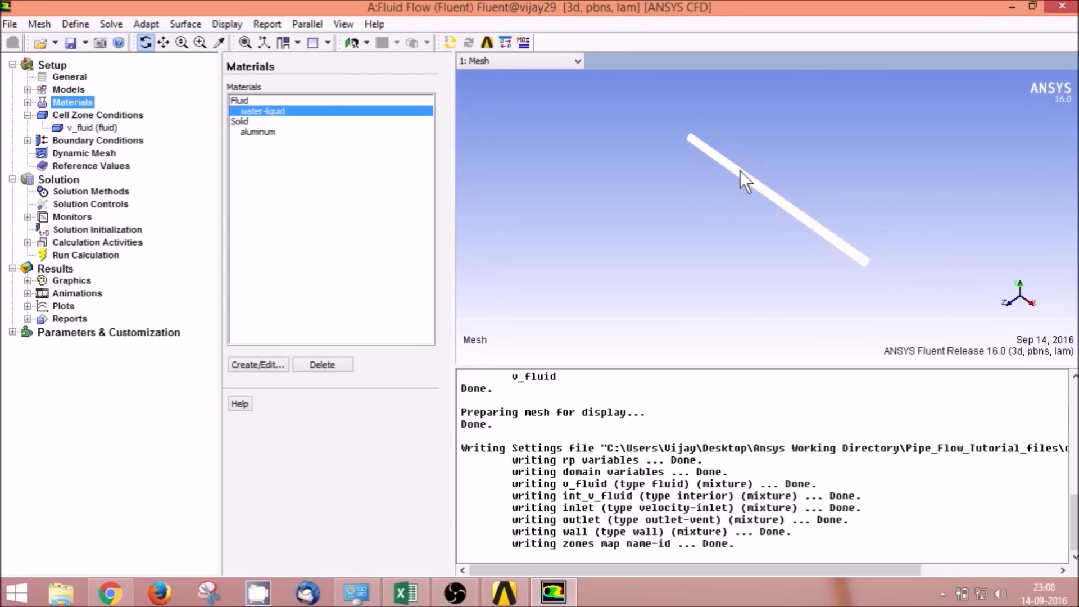
Select the inlet boundary zone, then switch to the Calculations workbook in Excel and examine the velocity calculation for Re = 500.
click(88, 140)
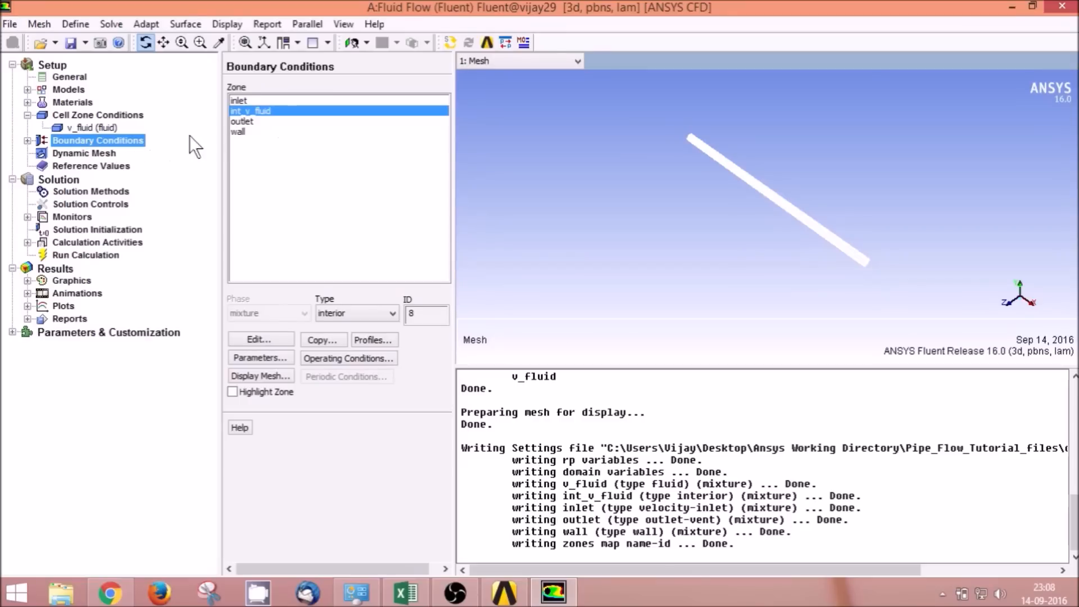
click(237, 100)
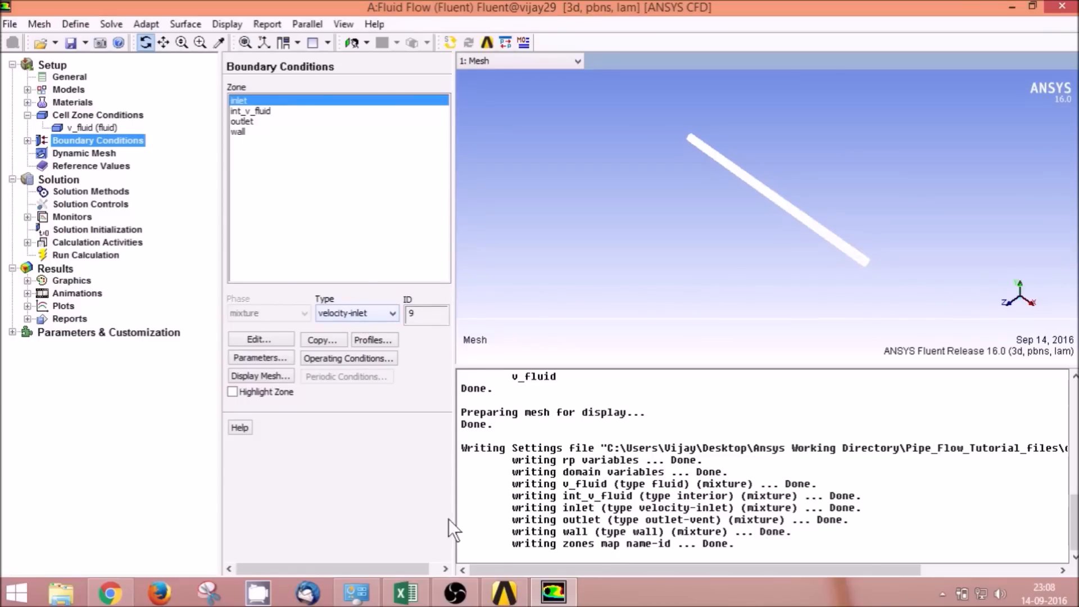
click(406, 595)
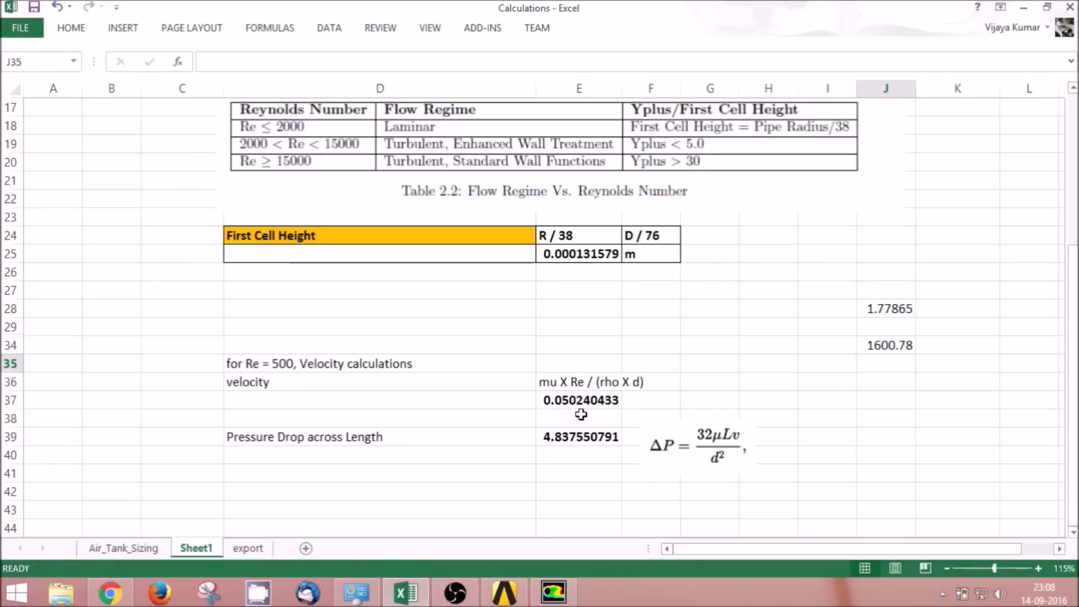
scroll(698, 381, up, 6)
scroll(697, 382, down, 3)
scroll(697, 385, up, 3)
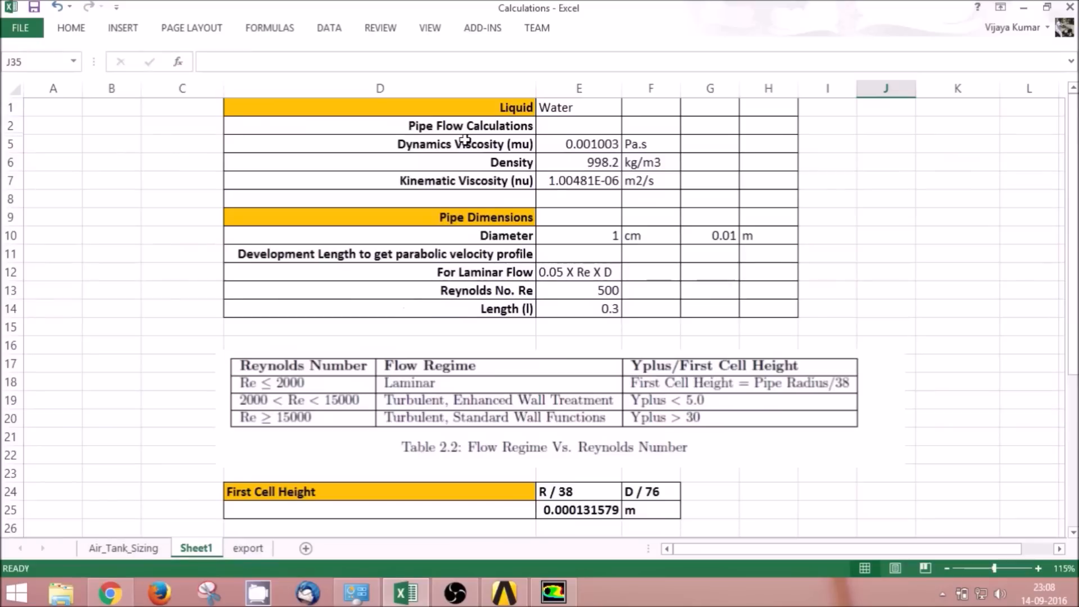
scroll(572, 146, down, 3)
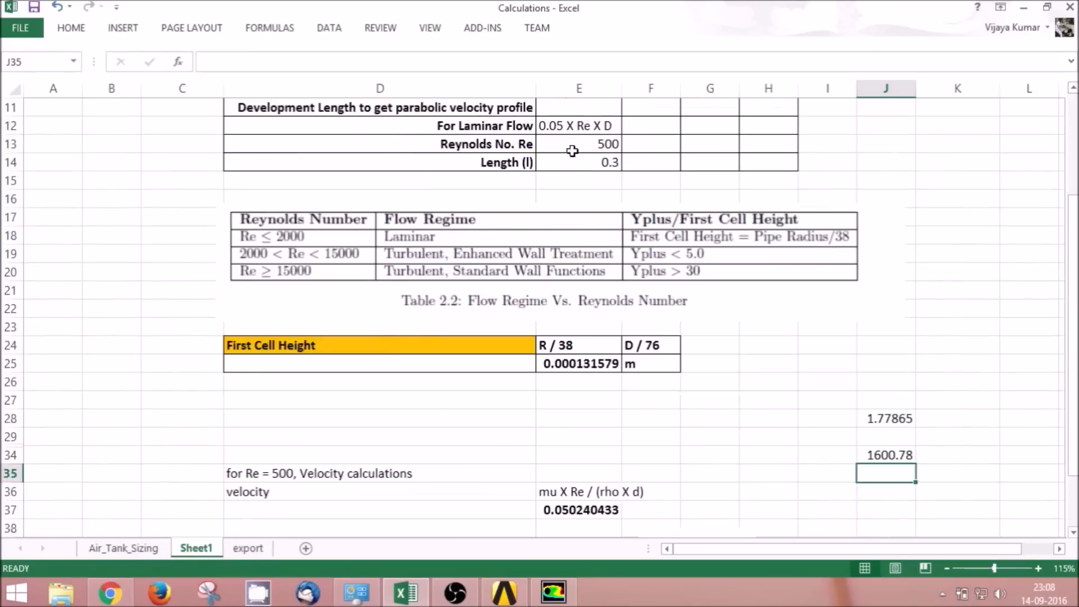
scroll(572, 147, up, 3)
scroll(559, 180, down, 3)
scroll(565, 185, down, 3)
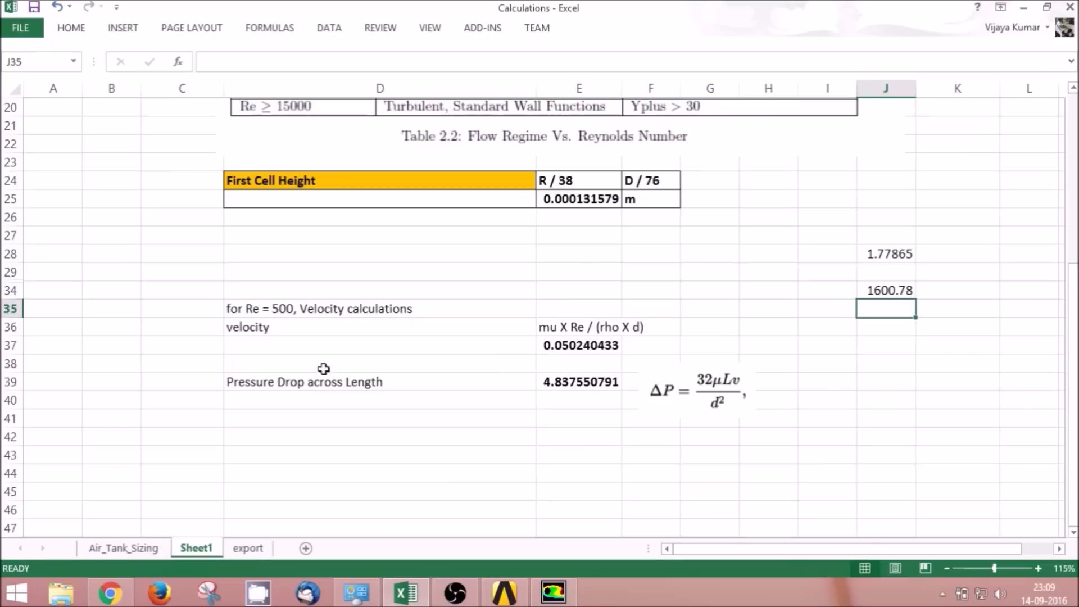
click(277, 310)
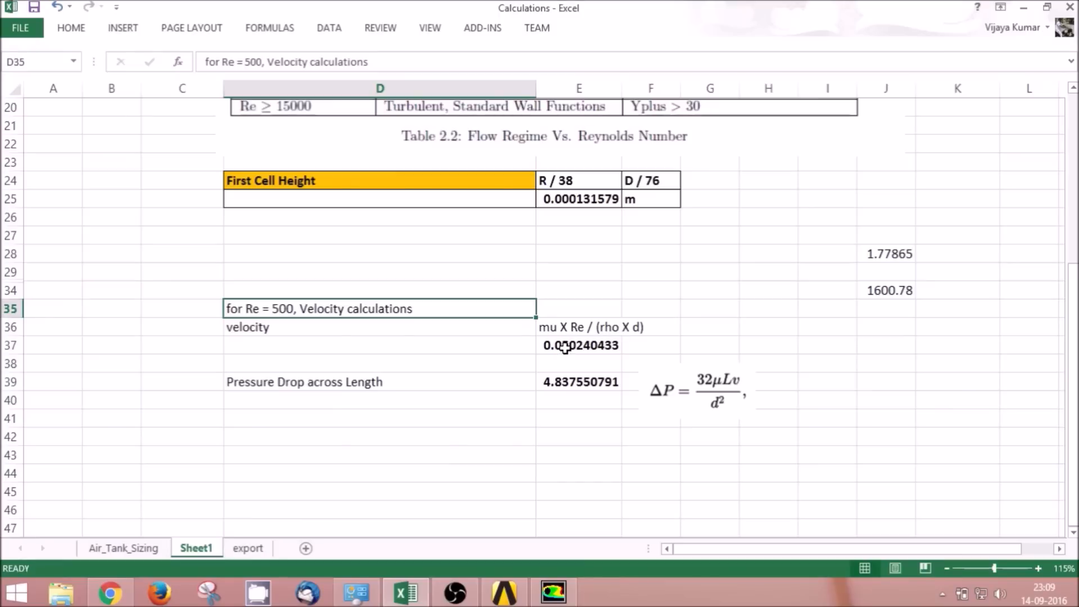
click(563, 350)
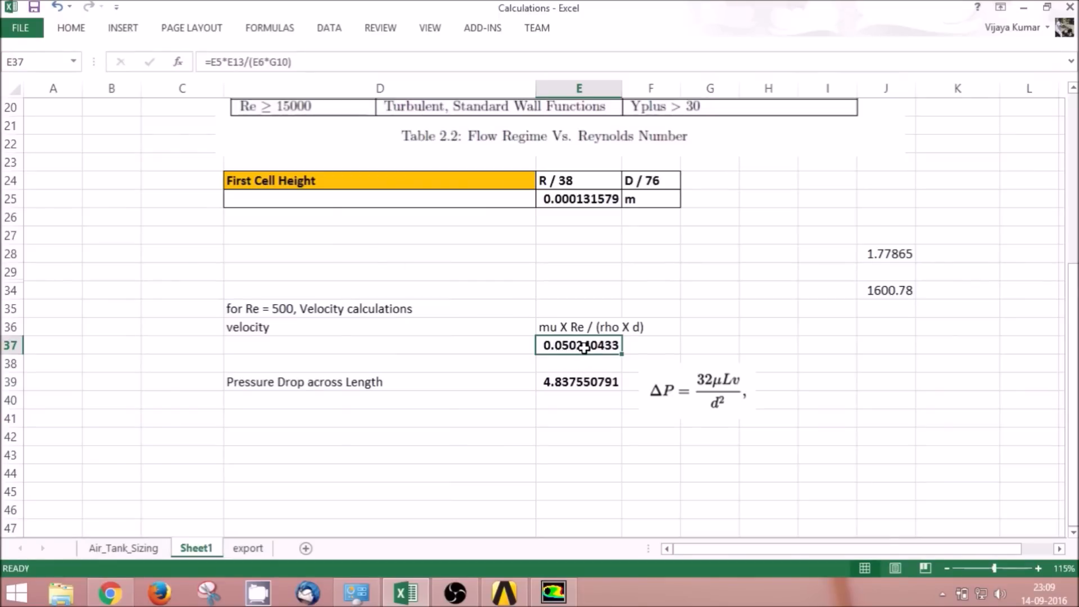
Return to Fluent and set the inlet's velocity magnitude to 0.05024 m/s, checking it against the Excel calculation.
click(558, 595)
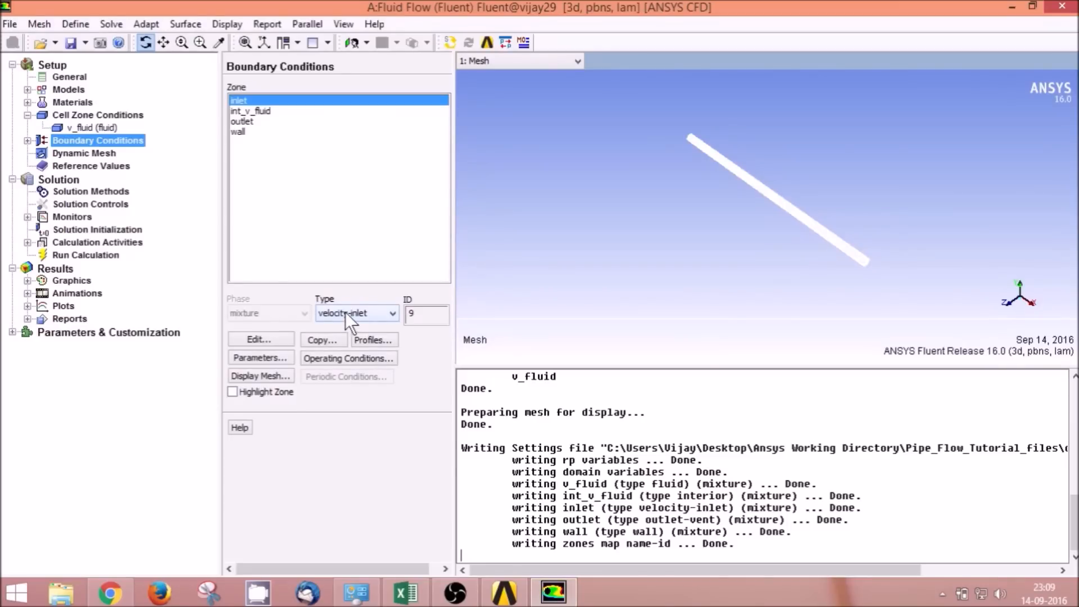
click(272, 338)
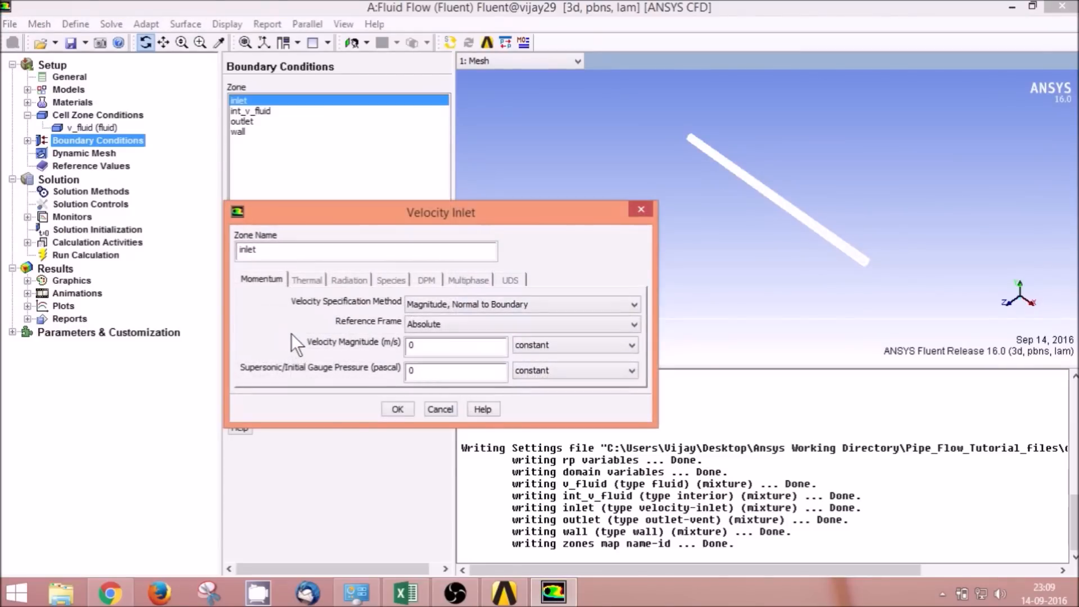
click(430, 345)
text(.05)
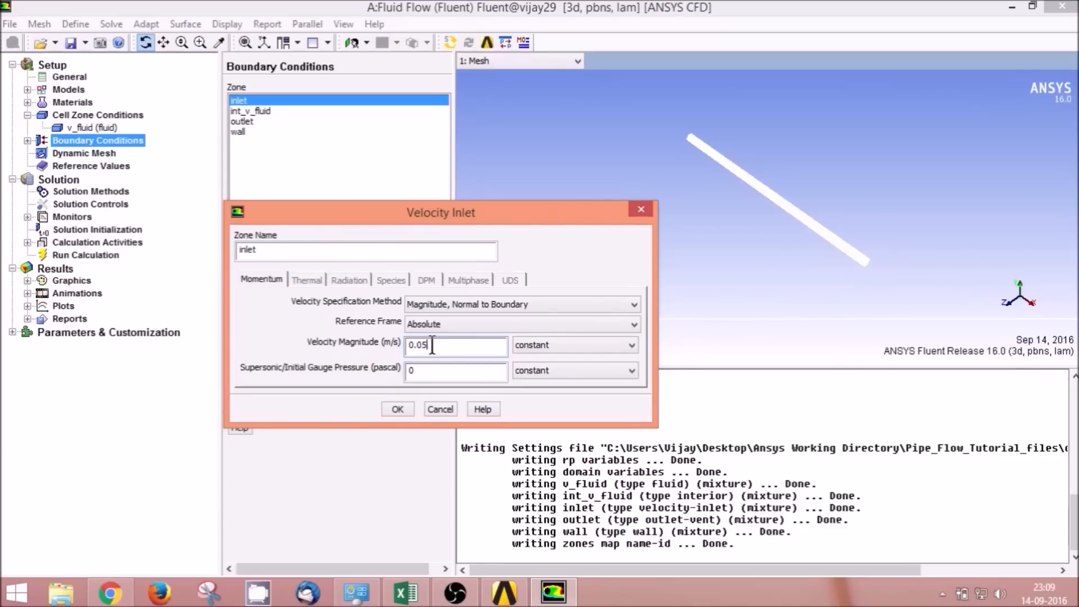
text(024)
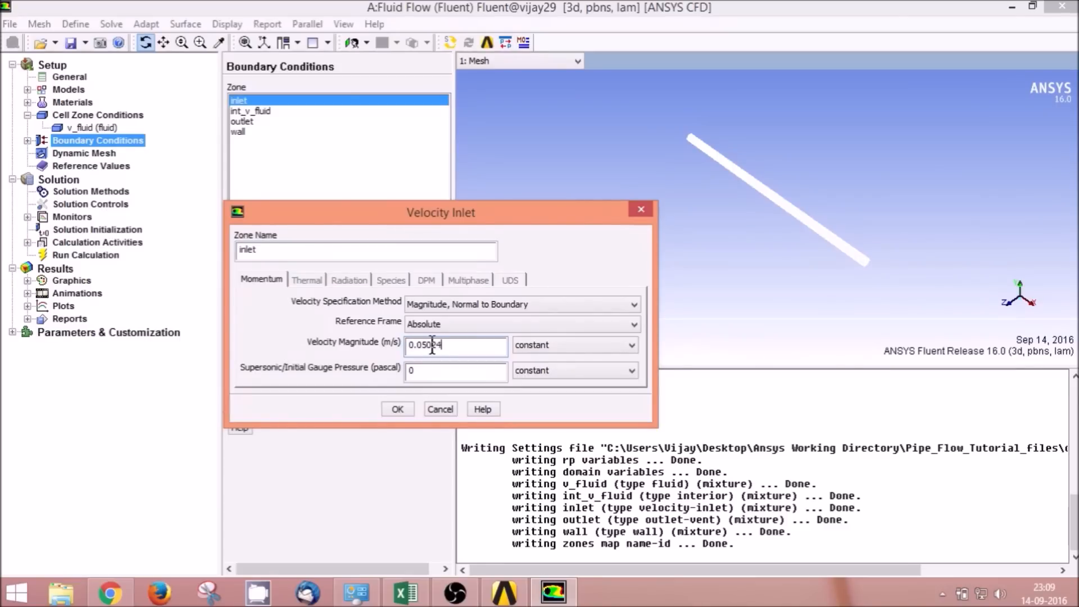
click(422, 600)
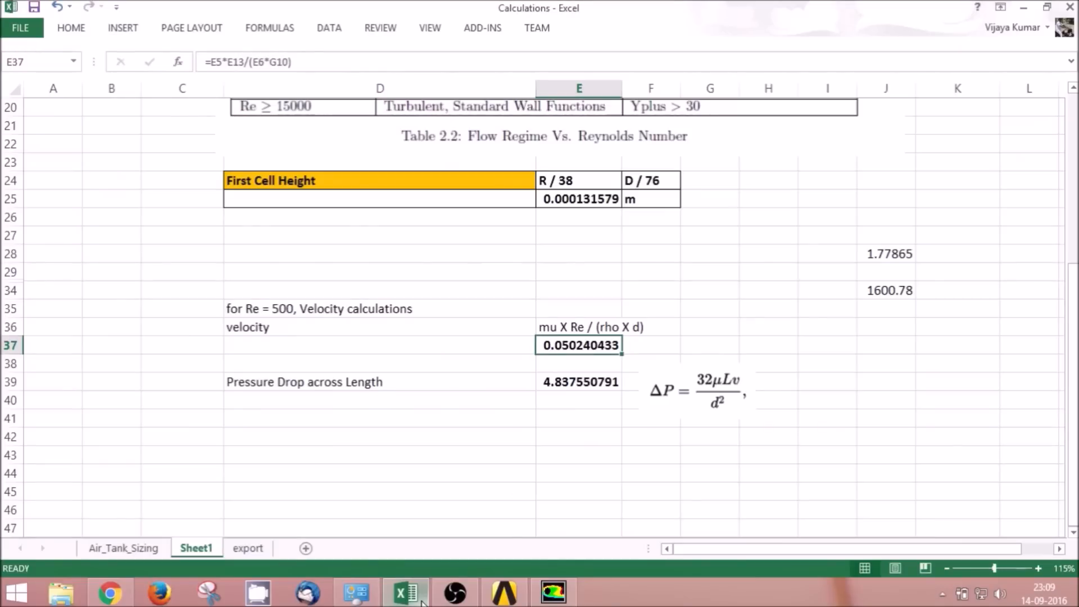
click(422, 600)
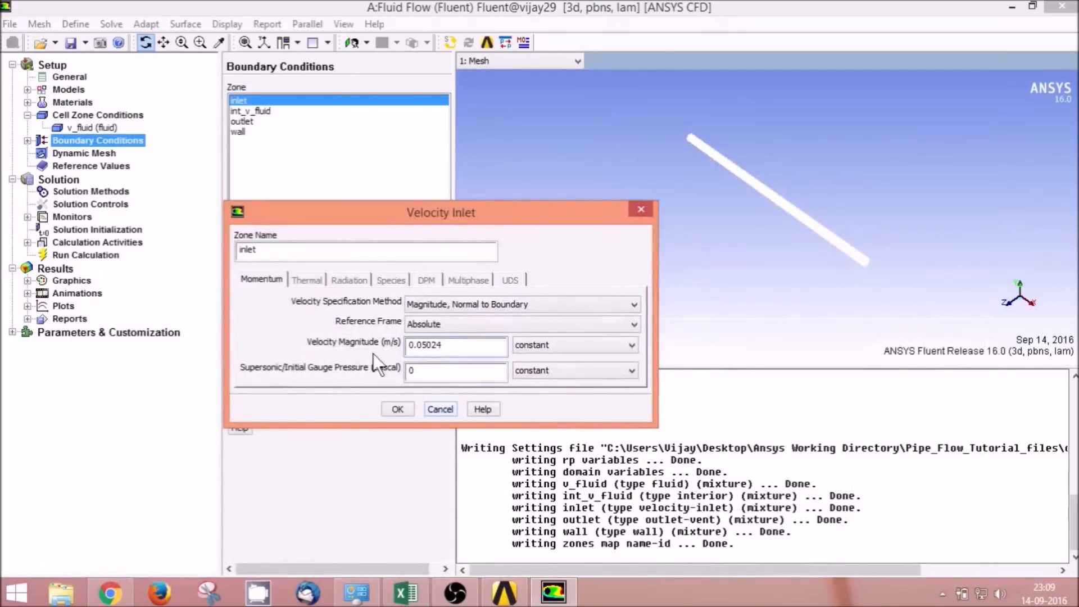
click(393, 405)
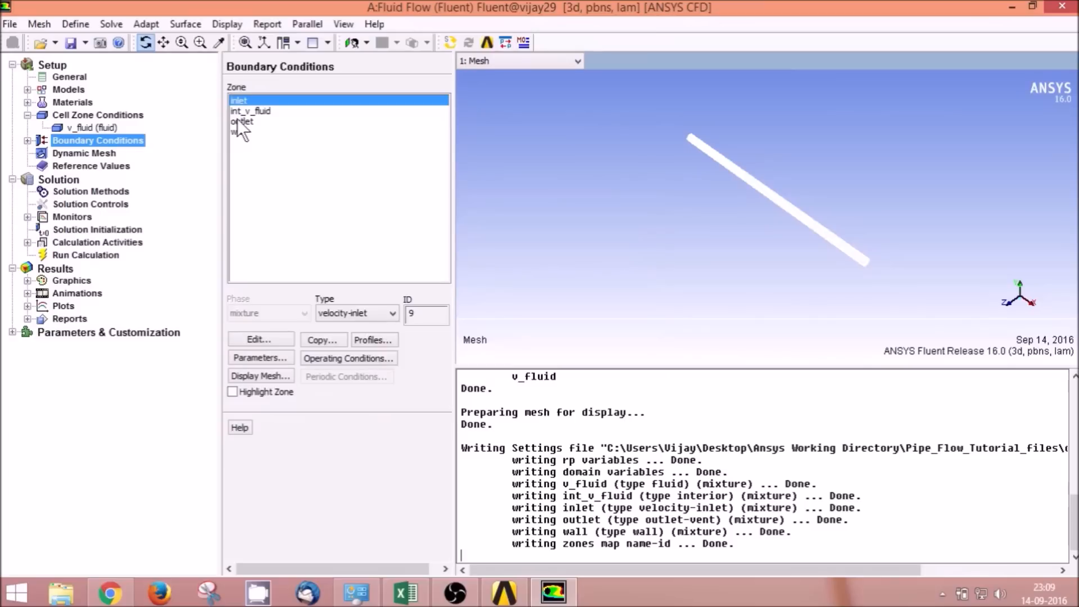
Change the outlet zone's type to pressure-outlet and accept a constant gauge pressure of 0 Pa.
click(239, 122)
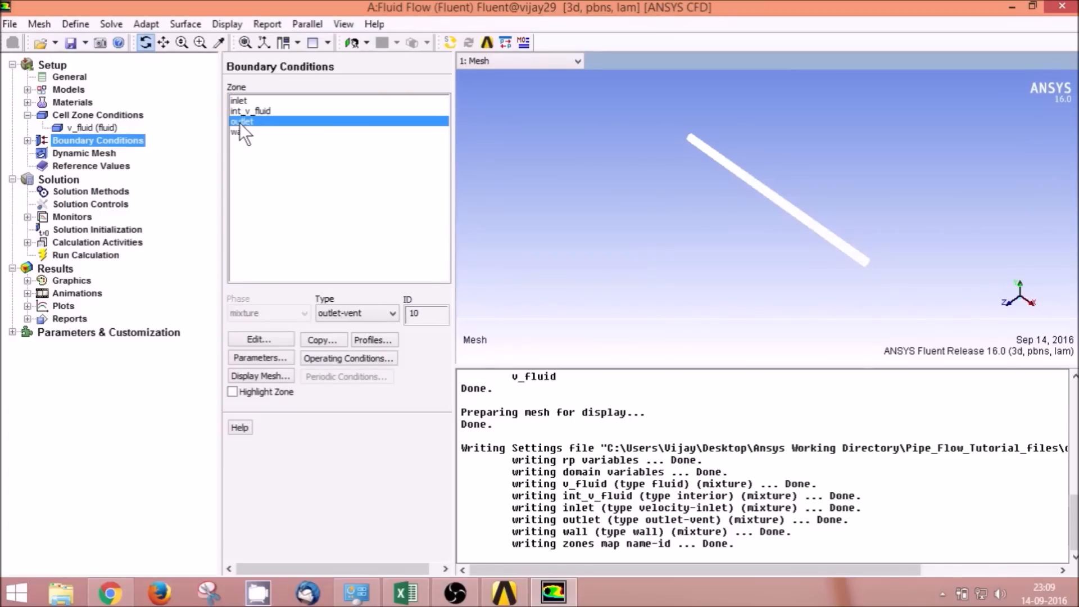
click(339, 314)
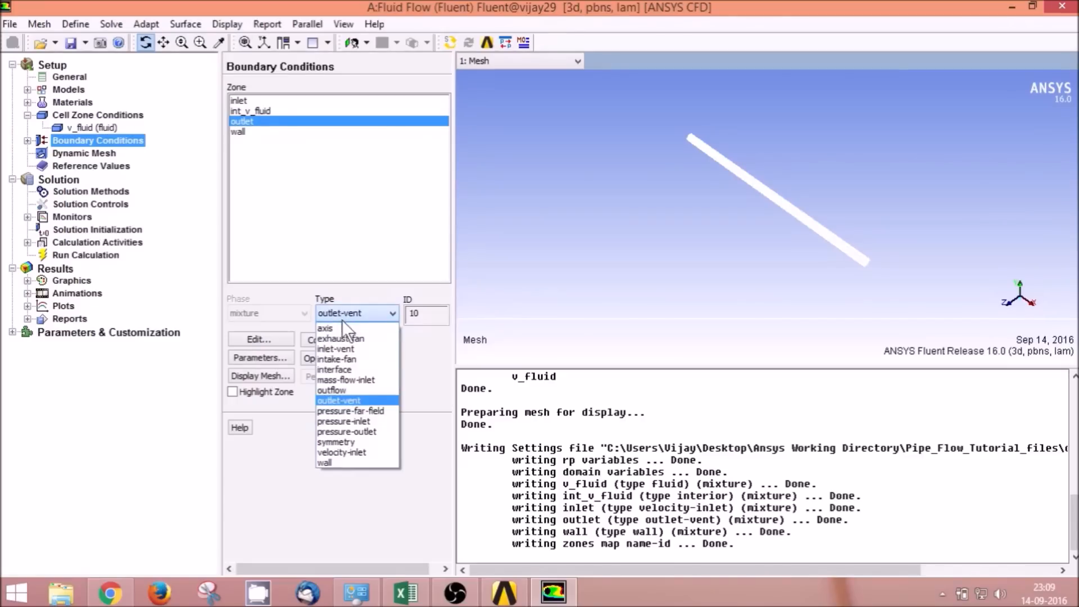
click(352, 431)
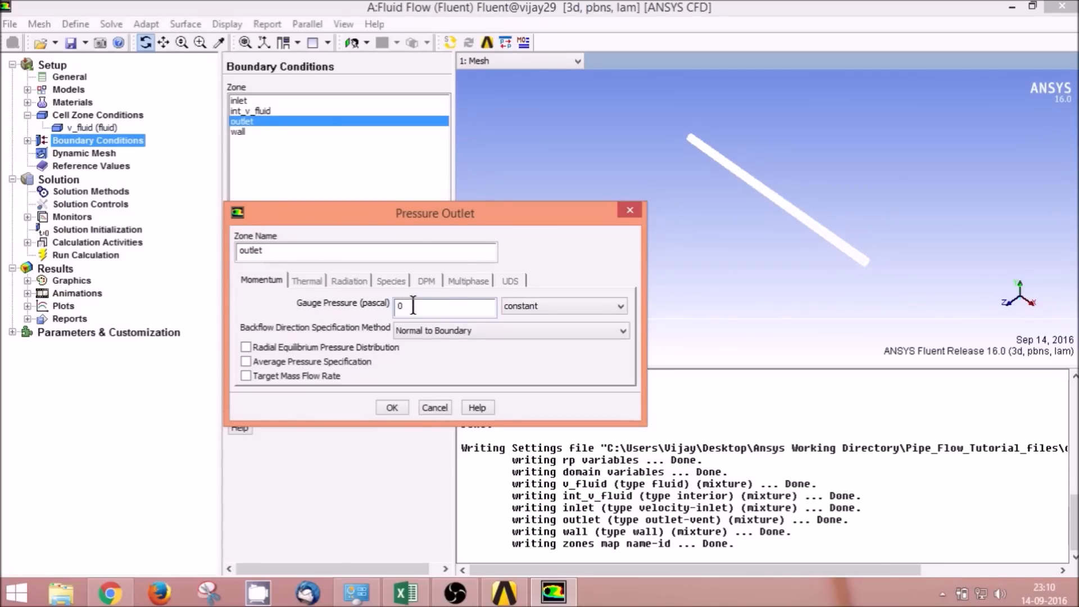
click(390, 407)
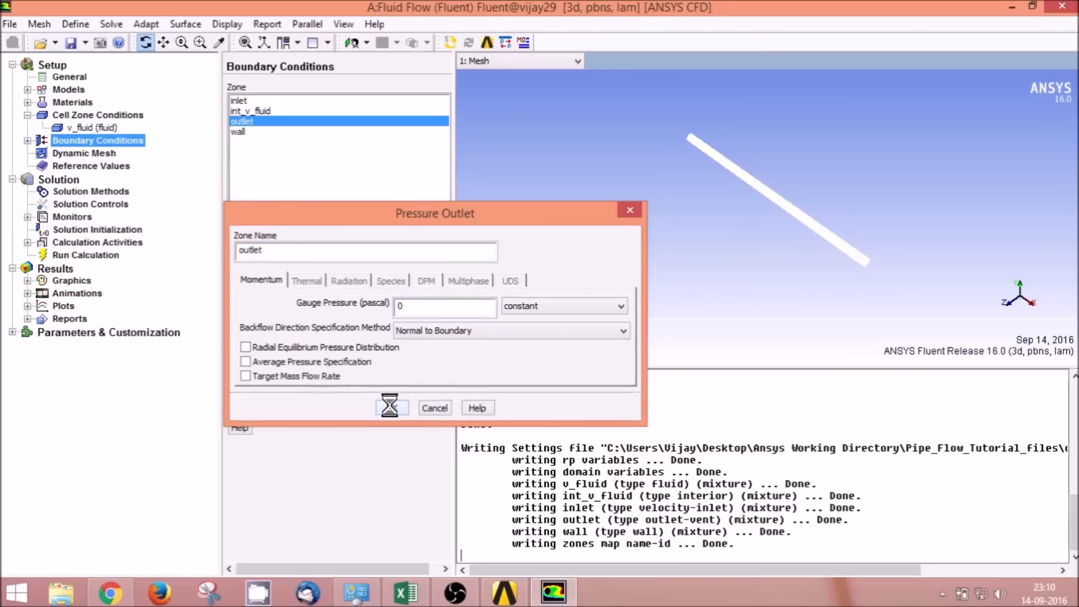
Accept the wall zone's boundary condition as a stationary wall with no slip.
click(240, 134)
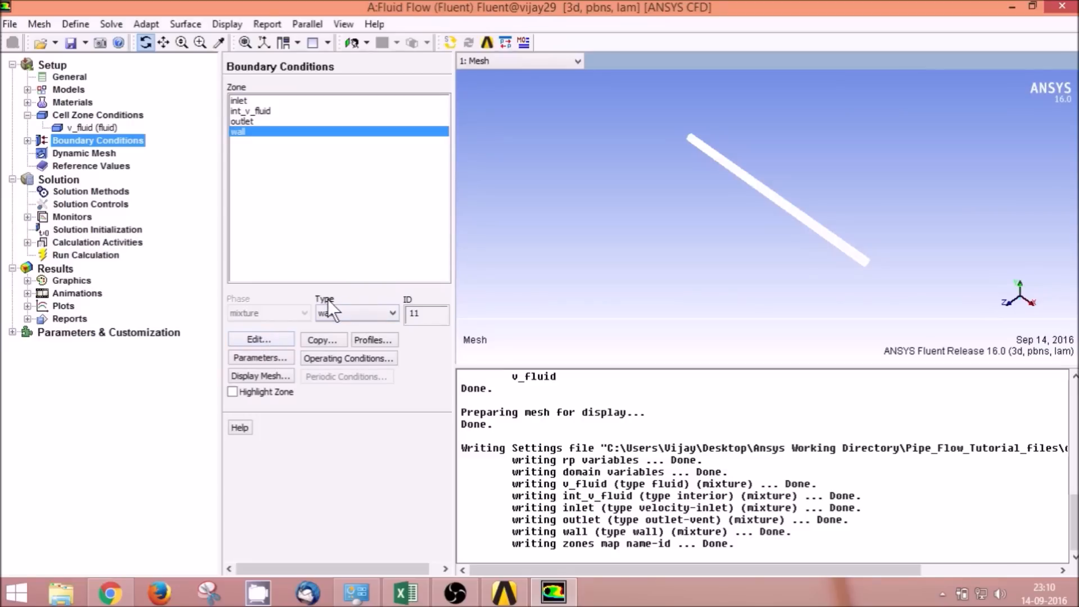
click(267, 341)
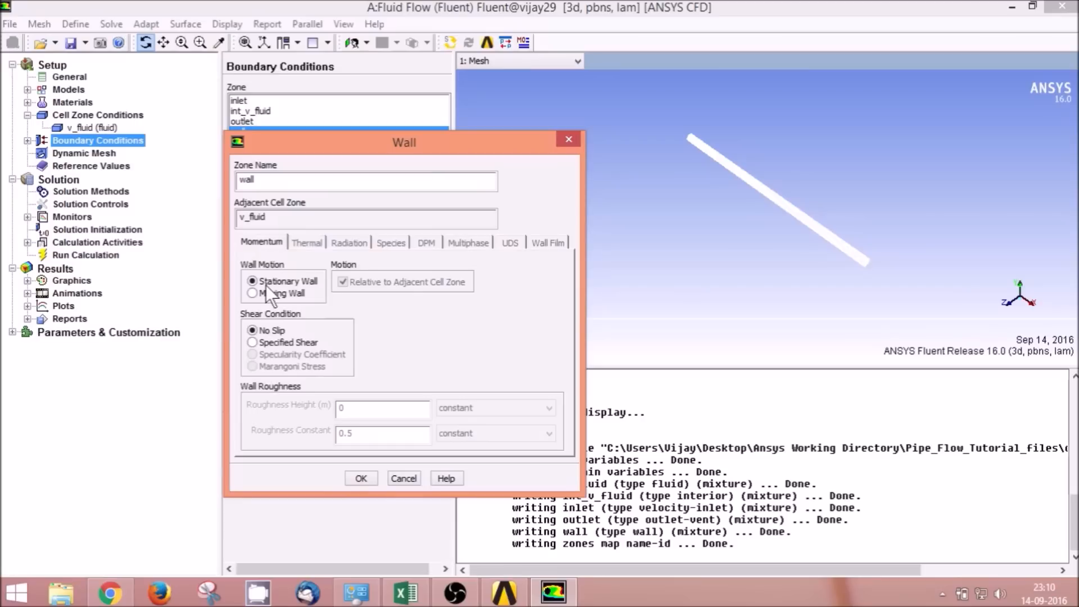
click(365, 472)
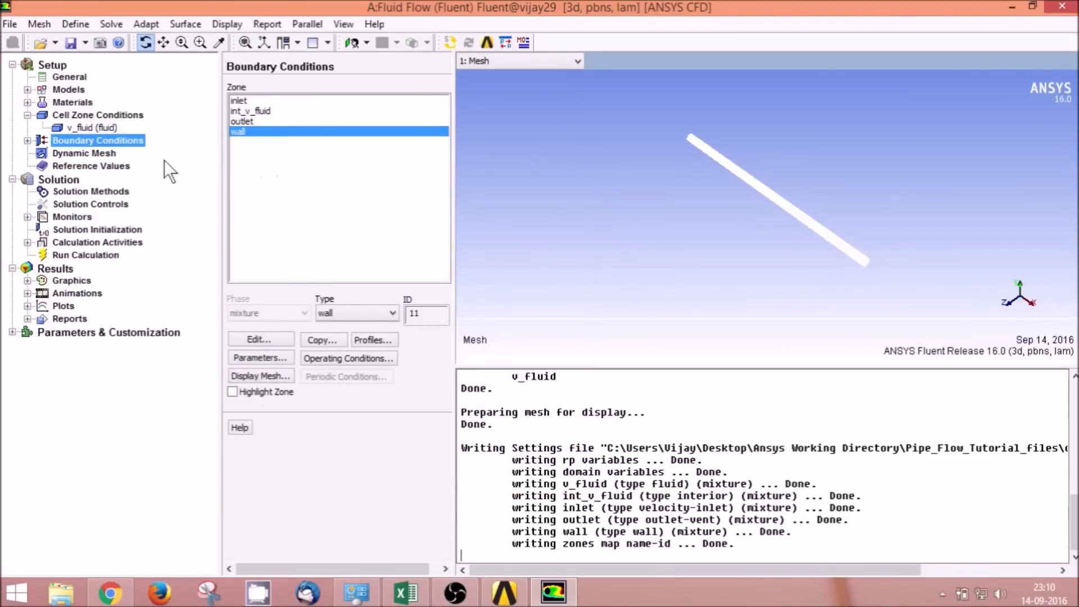
Compute the reference values from the inlet zone.
click(90, 166)
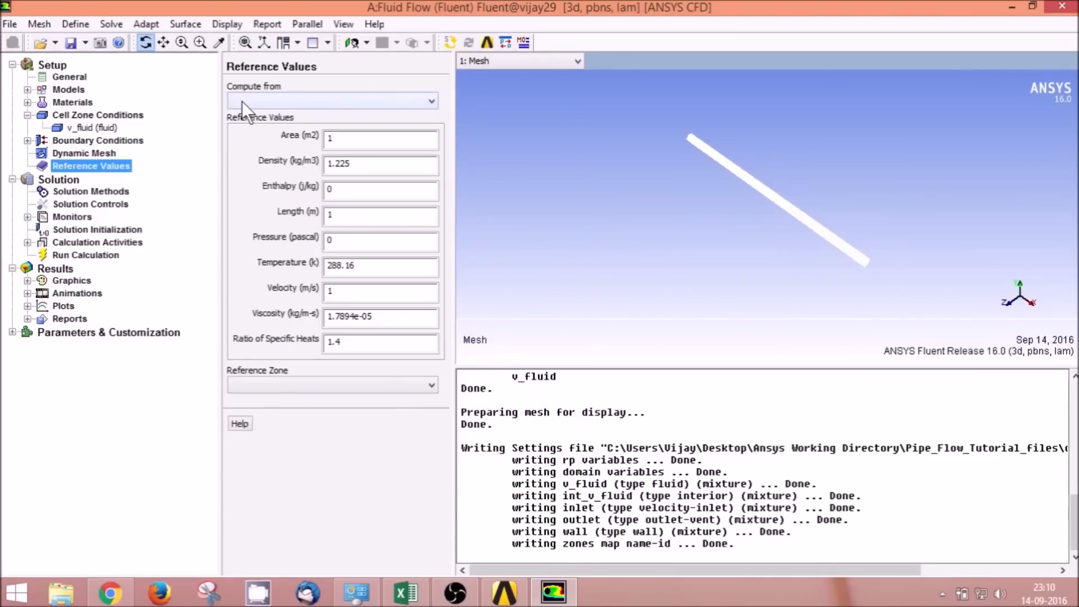
click(242, 101)
click(248, 148)
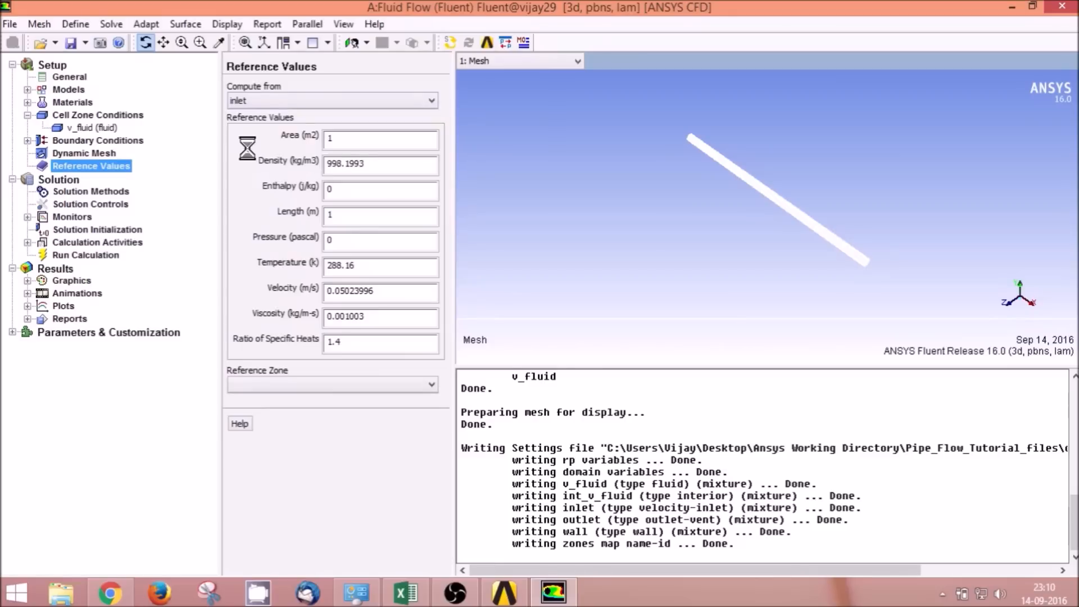
Try Linear pressure discretization and First Order Upwind momentum discretization in the solution methods.
click(82, 192)
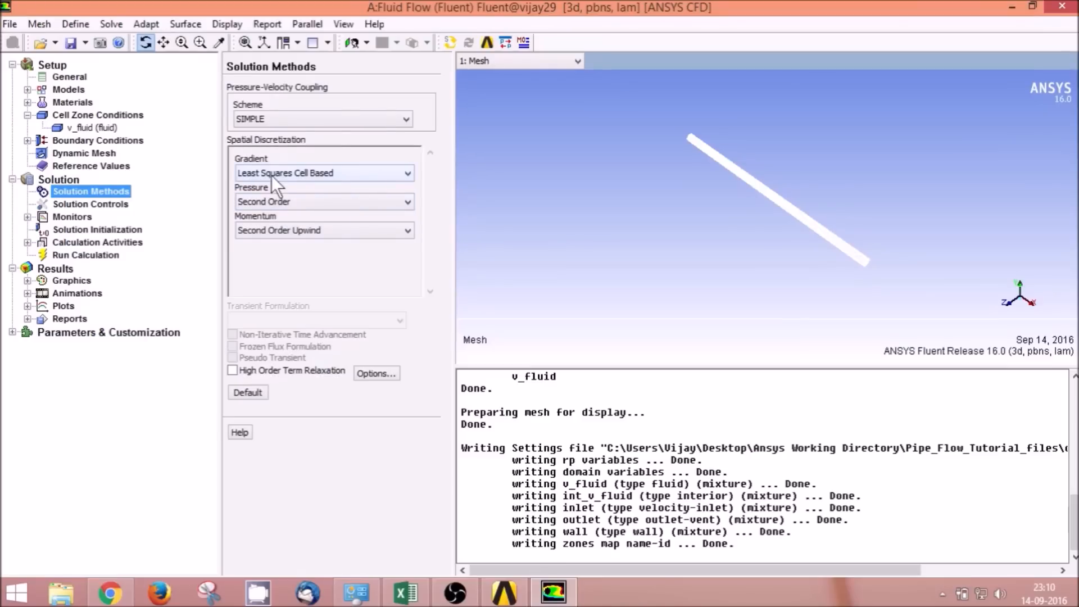
click(271, 203)
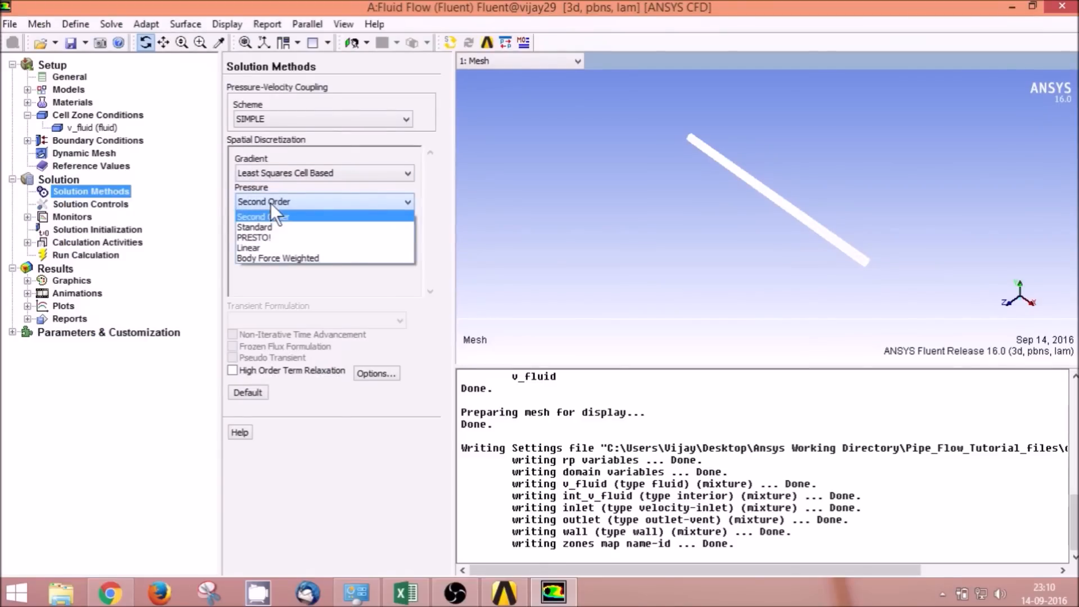
click(254, 247)
click(261, 231)
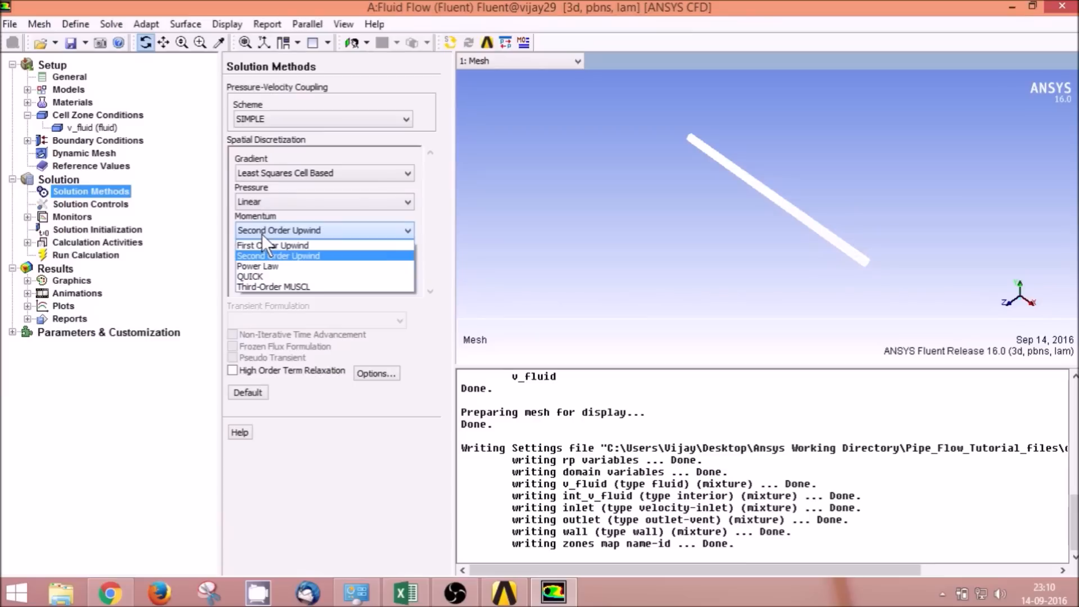
click(264, 246)
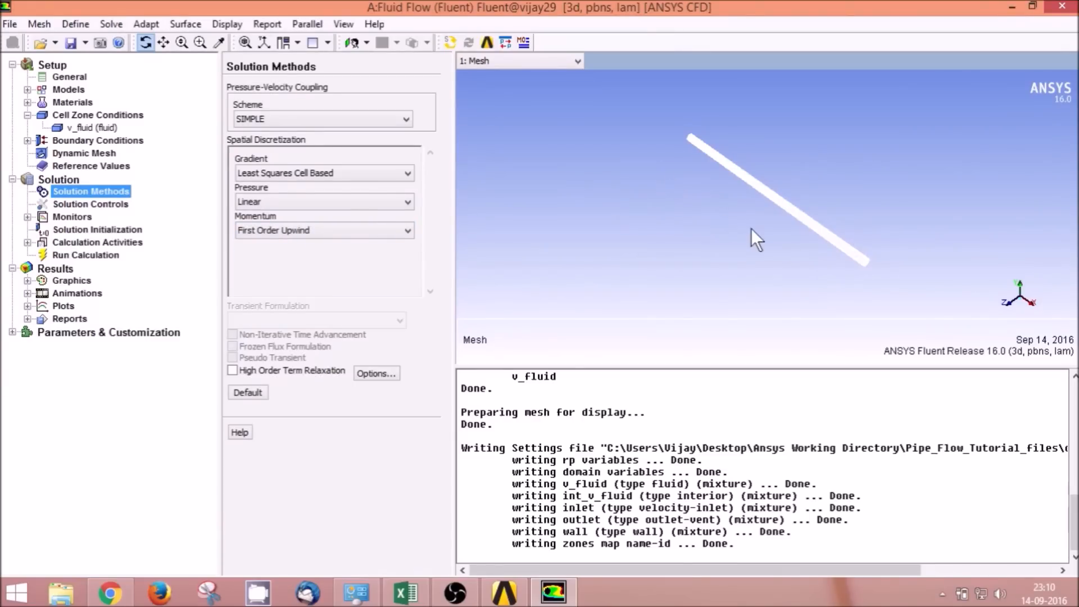
Set the pressure discretization to Second Order and the momentum discretization to Second Order Upwind.
click(280, 202)
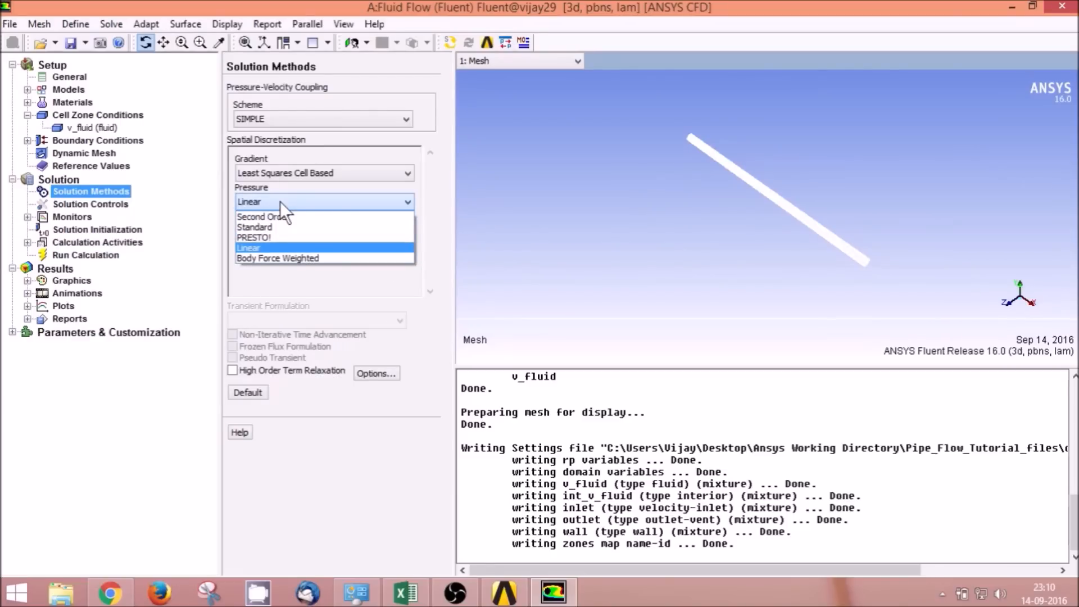
click(272, 215)
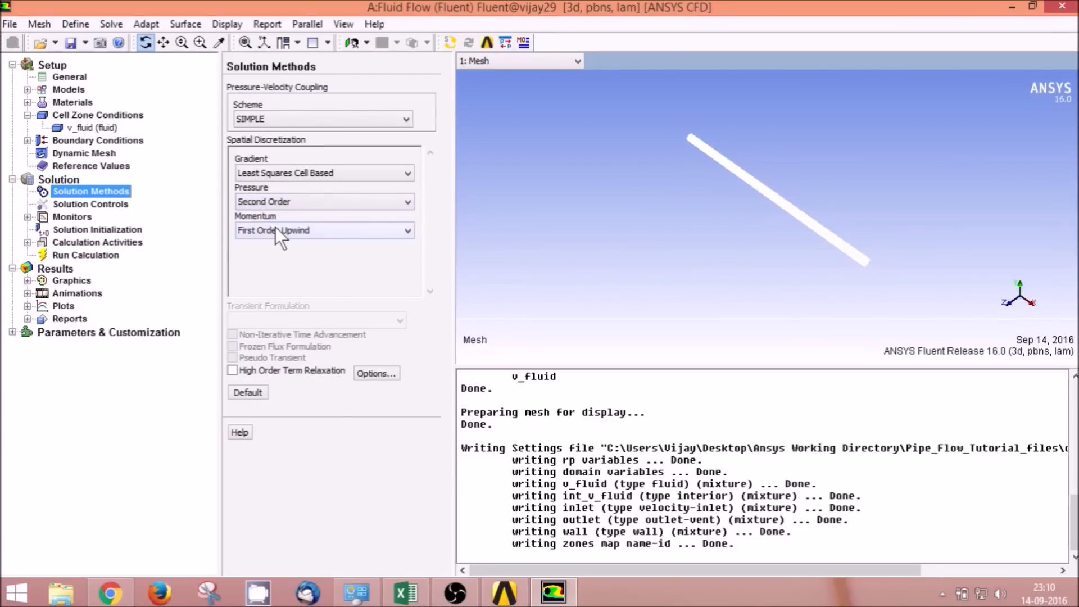
click(275, 229)
click(278, 254)
Set the absolute convergence criterion of the continuity residual to 1e-4 in the residual monitors.
click(82, 204)
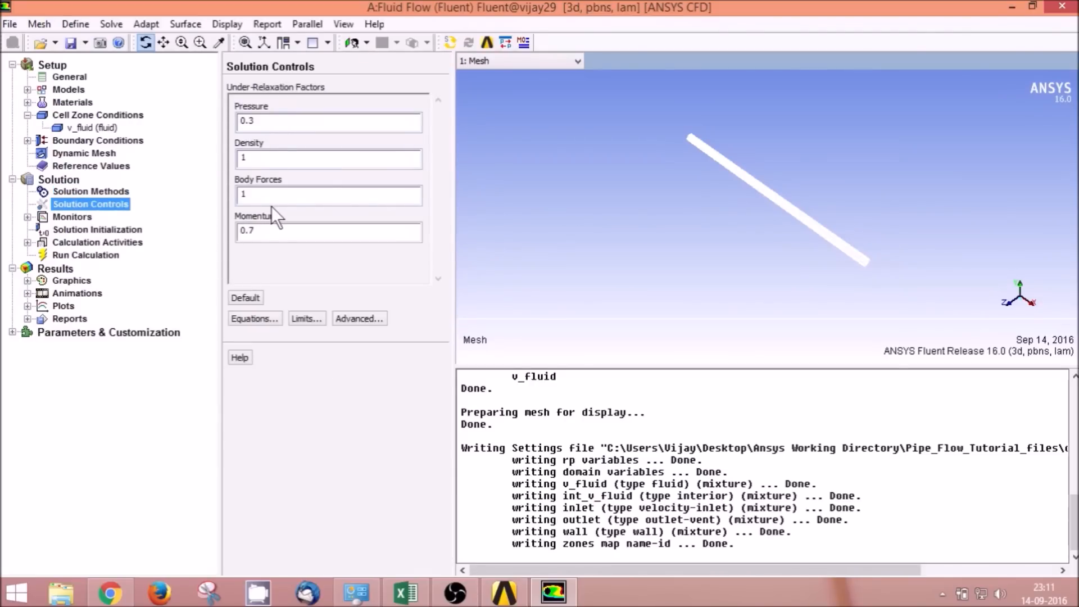
click(70, 217)
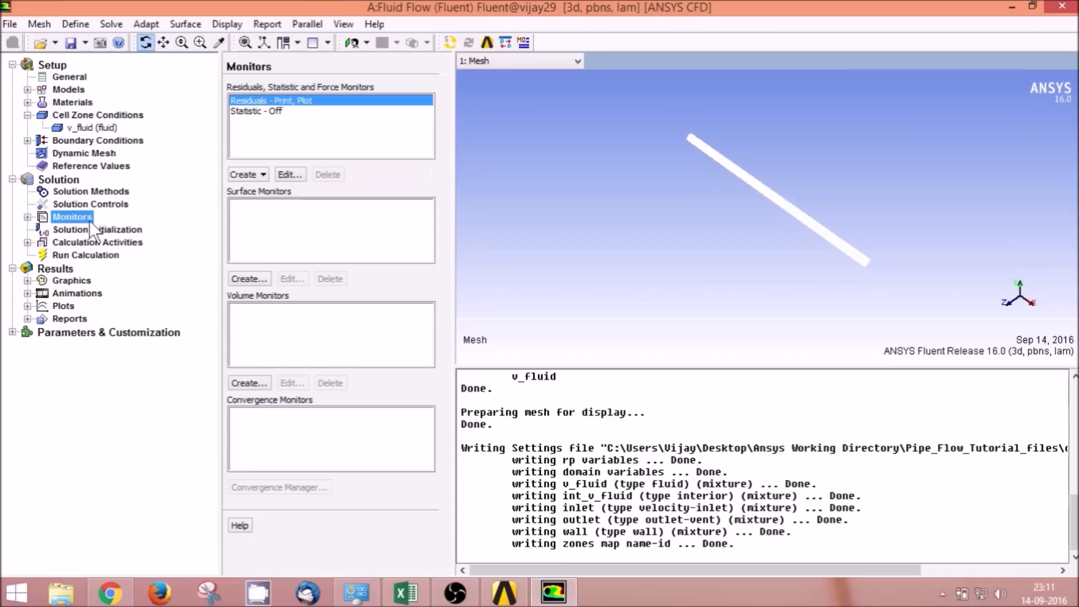
click(279, 173)
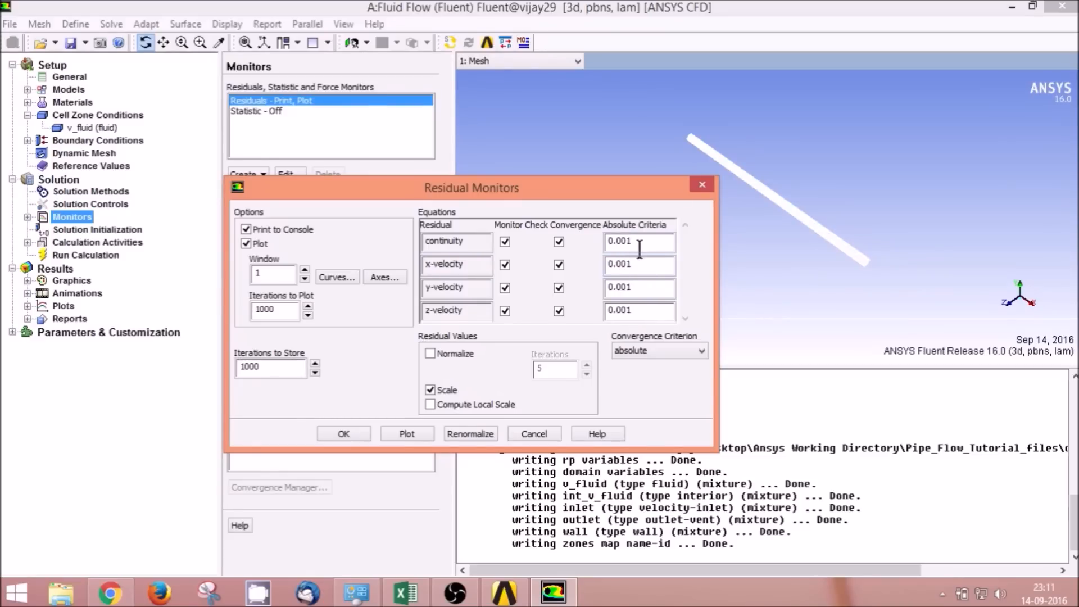
drag(583, 191, 523, 160)
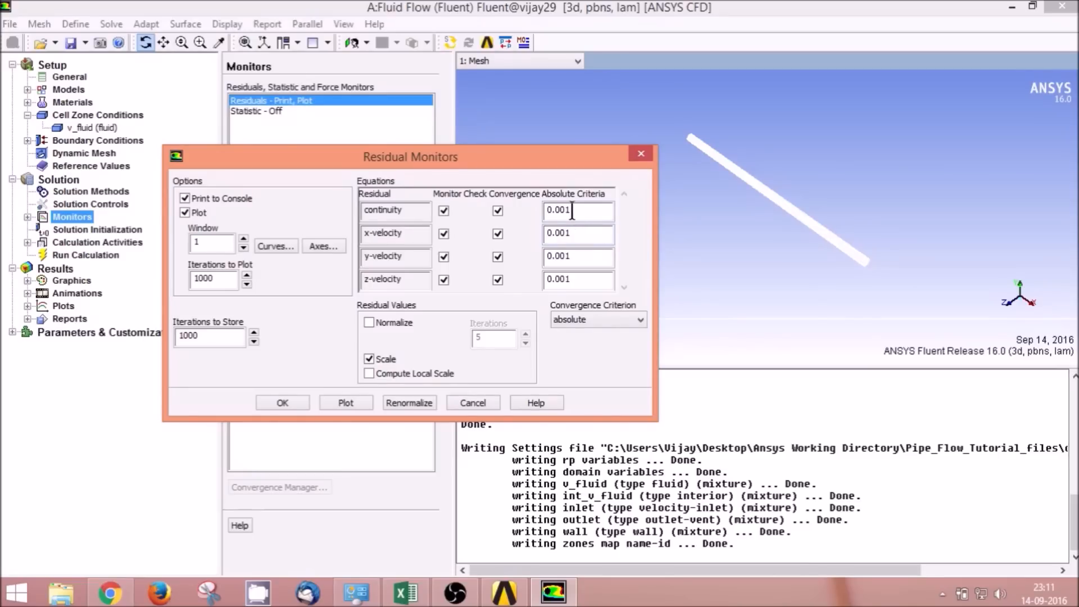
double_click(576, 214)
text(1e-4)
Set the absolute convergence criteria of the x-, y- and z-velocity residuals to 1e-6 and accept the residual monitor settings.
click(577, 238)
text(1e-6)
click(595, 255)
text(1e-)
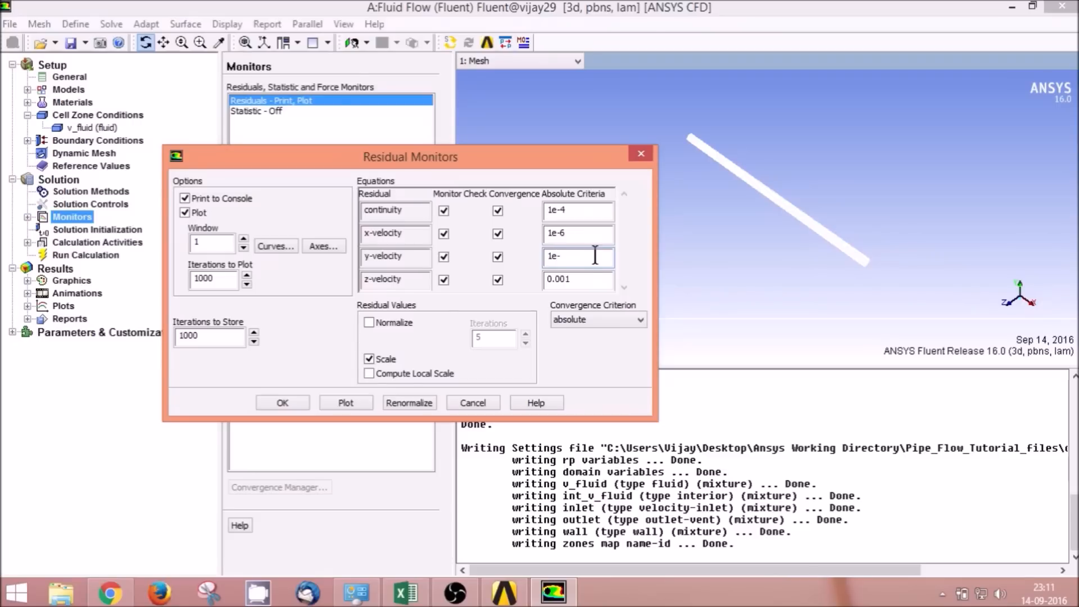
text(6)
click(592, 286)
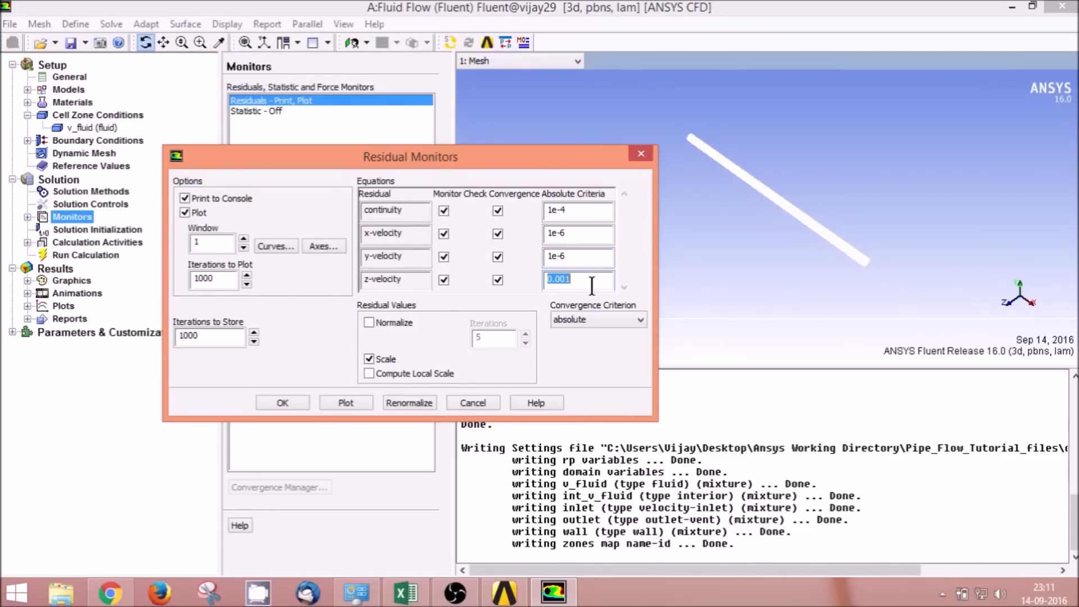
text(1e-6)
click(282, 402)
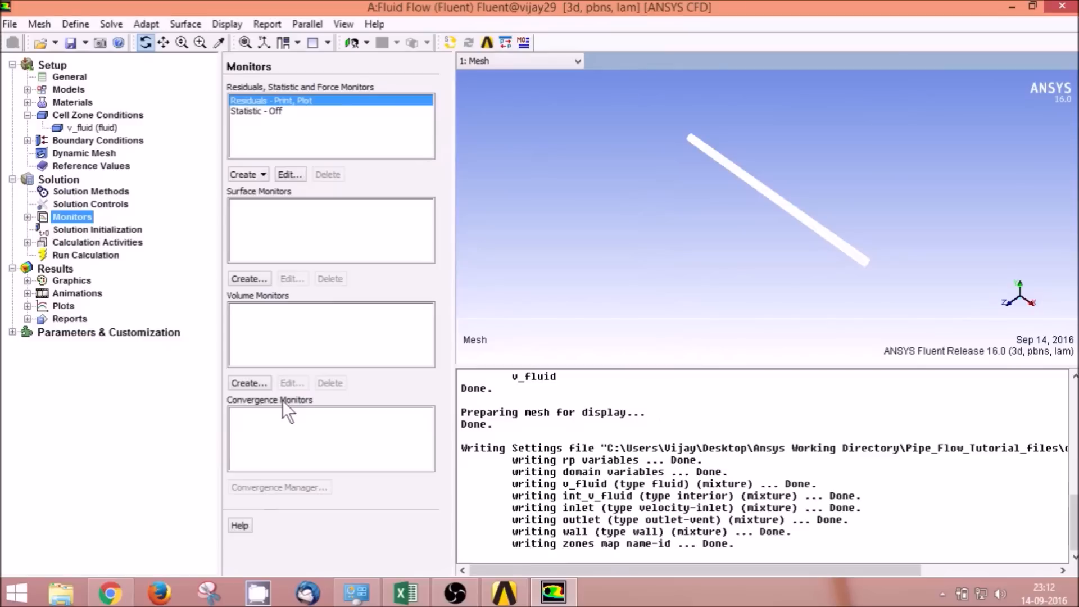
Initialize the solution using Hybrid Initialization.
click(90, 229)
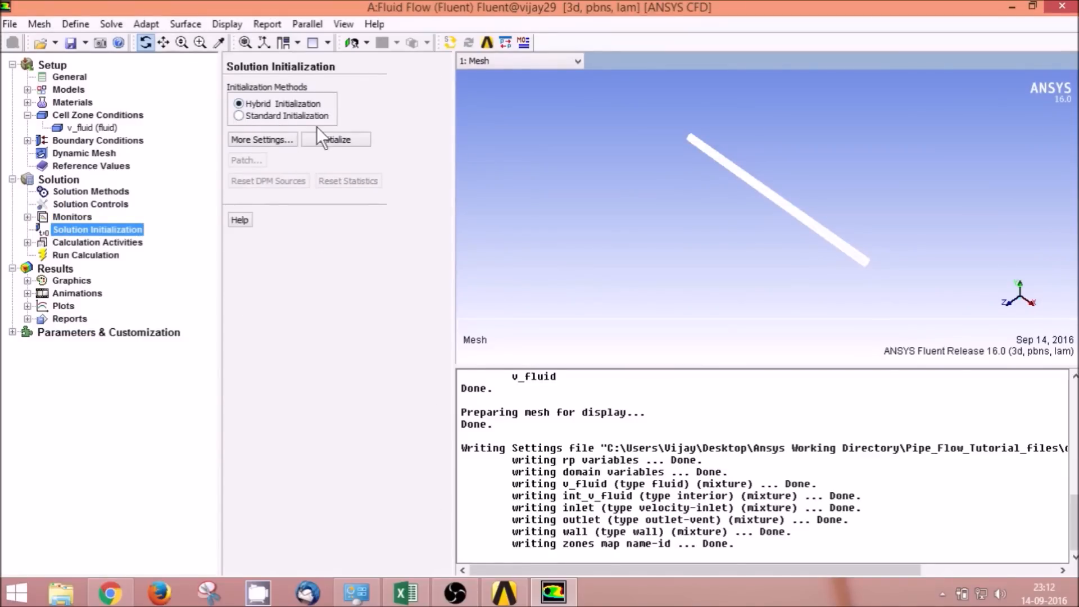
click(326, 138)
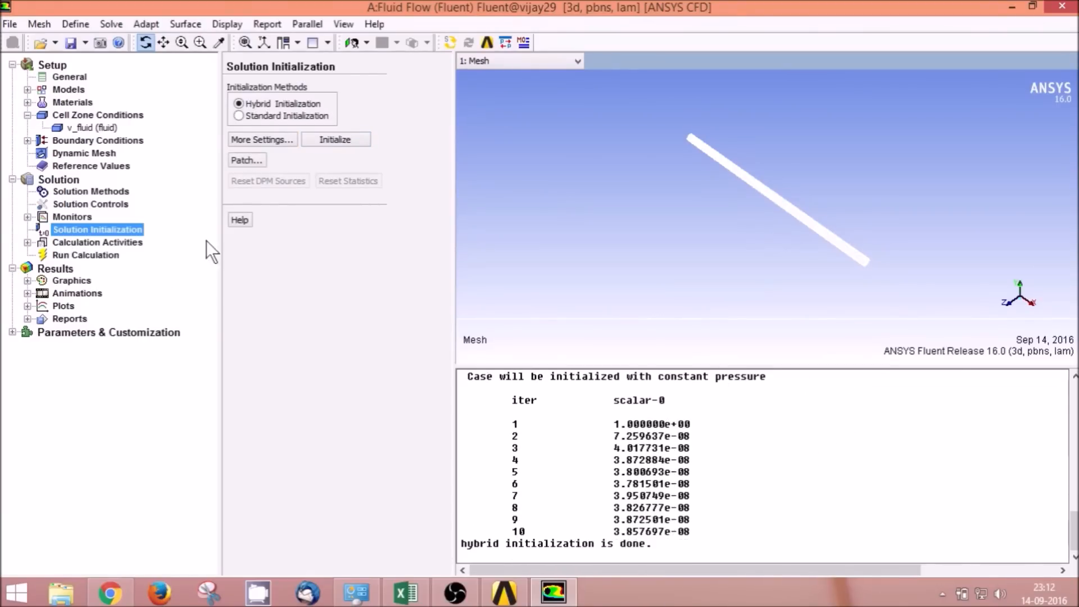
Run the calculation for 1000 iterations and dismiss the completion notice.
click(91, 242)
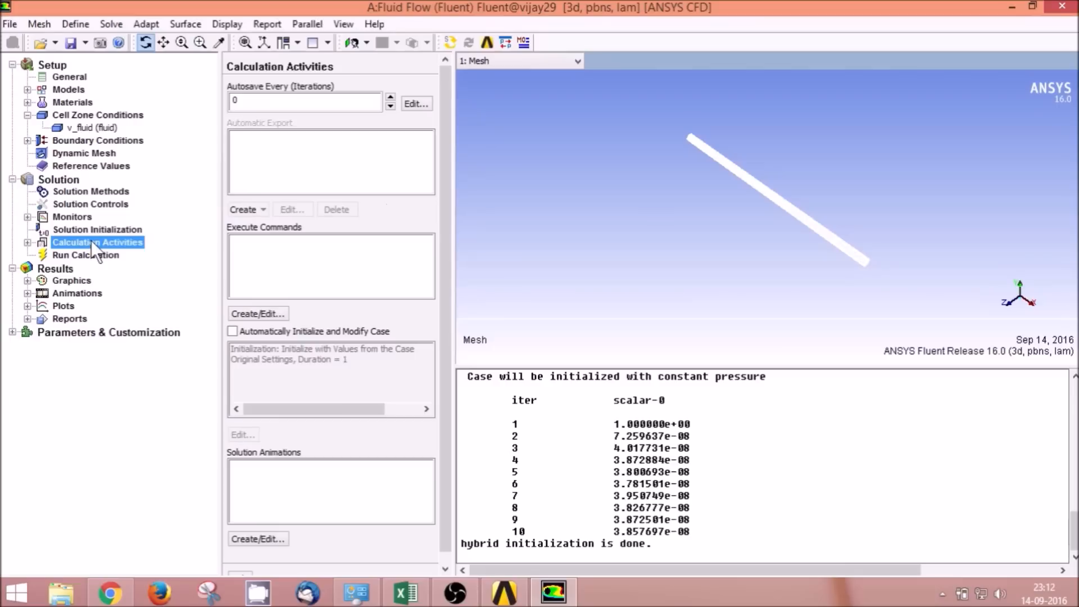
click(88, 254)
double_click(262, 131)
text(1000)
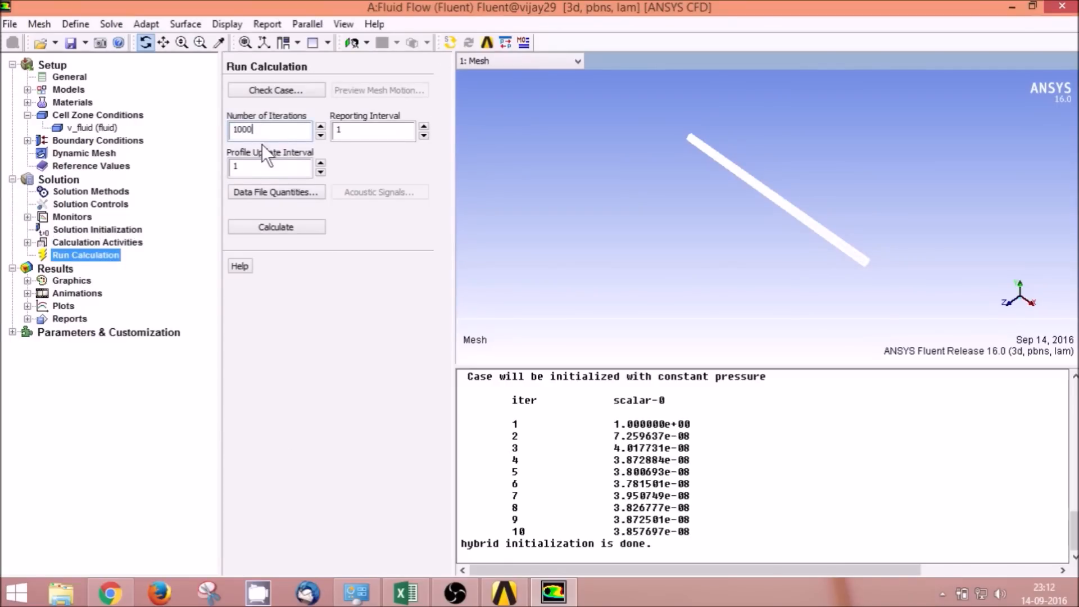
click(278, 226)
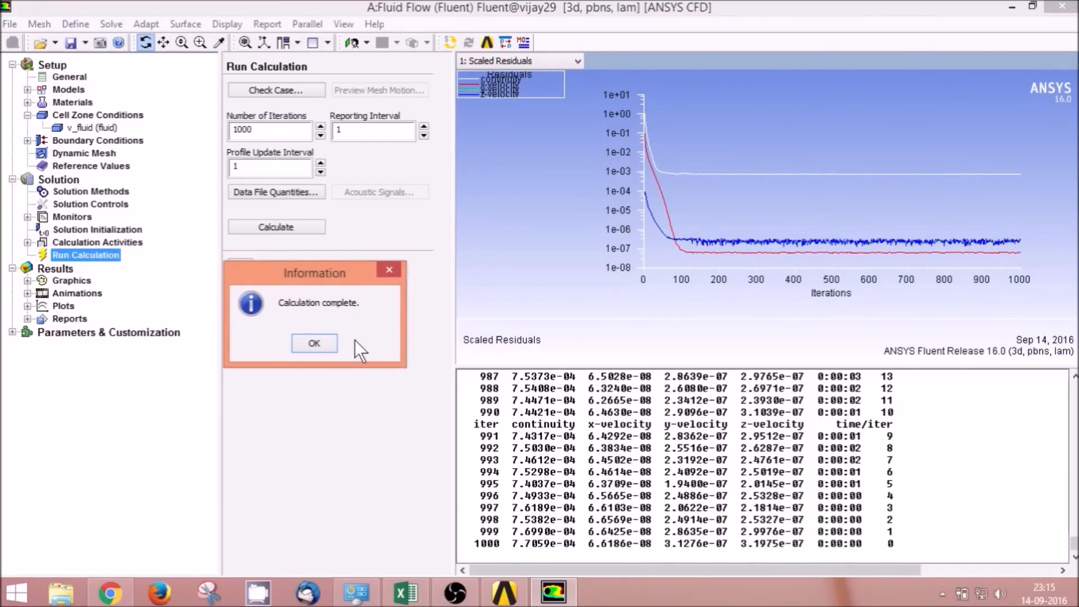
click(322, 346)
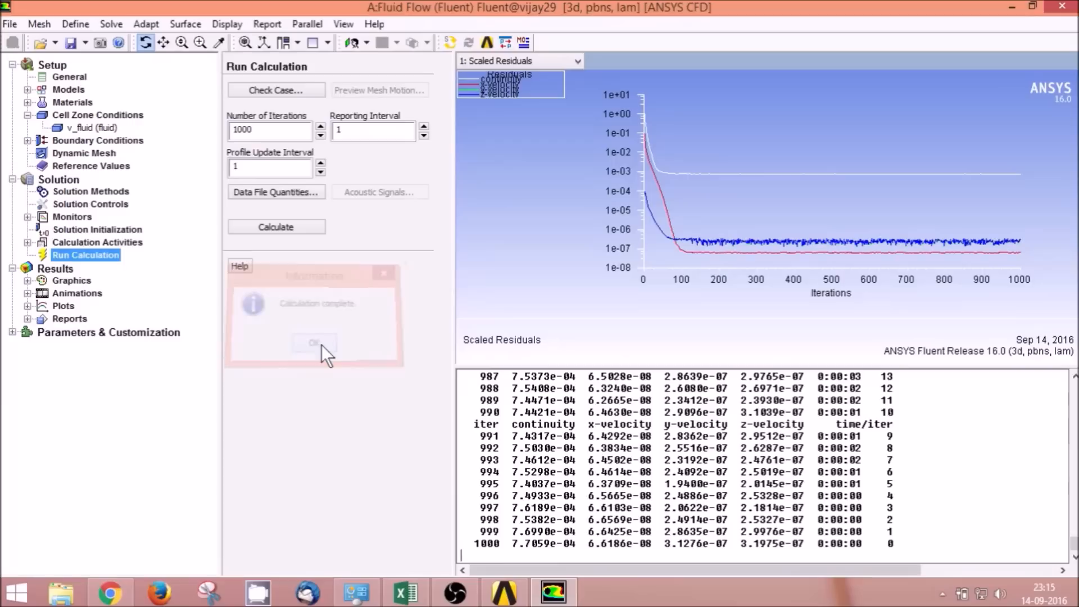
Save the project with the solved case, check the project schematic in Workbench, and return to Fluent.
click(9, 24)
click(49, 60)
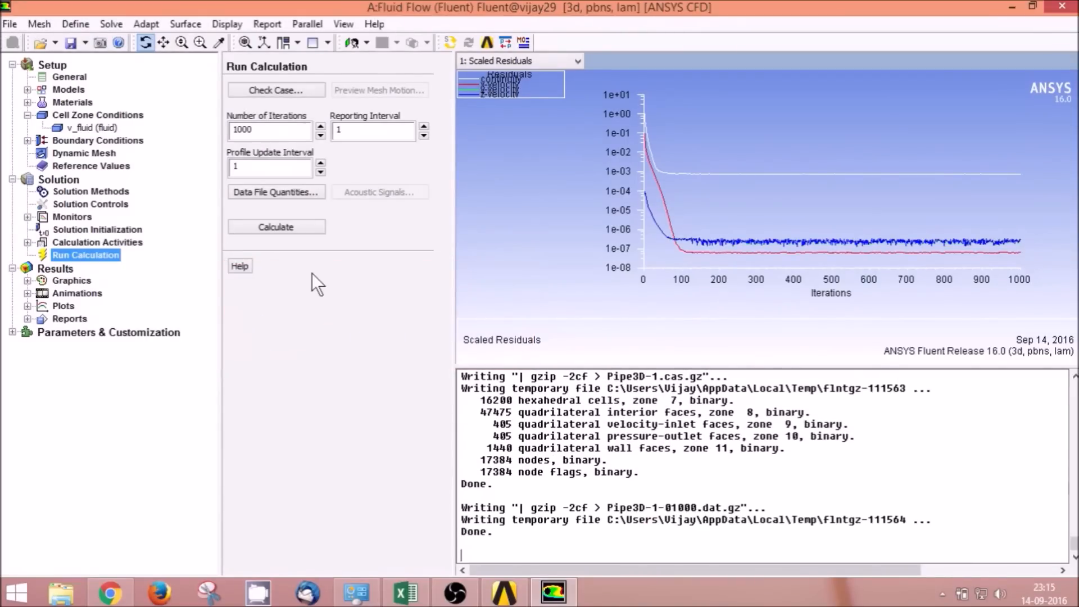
click(509, 598)
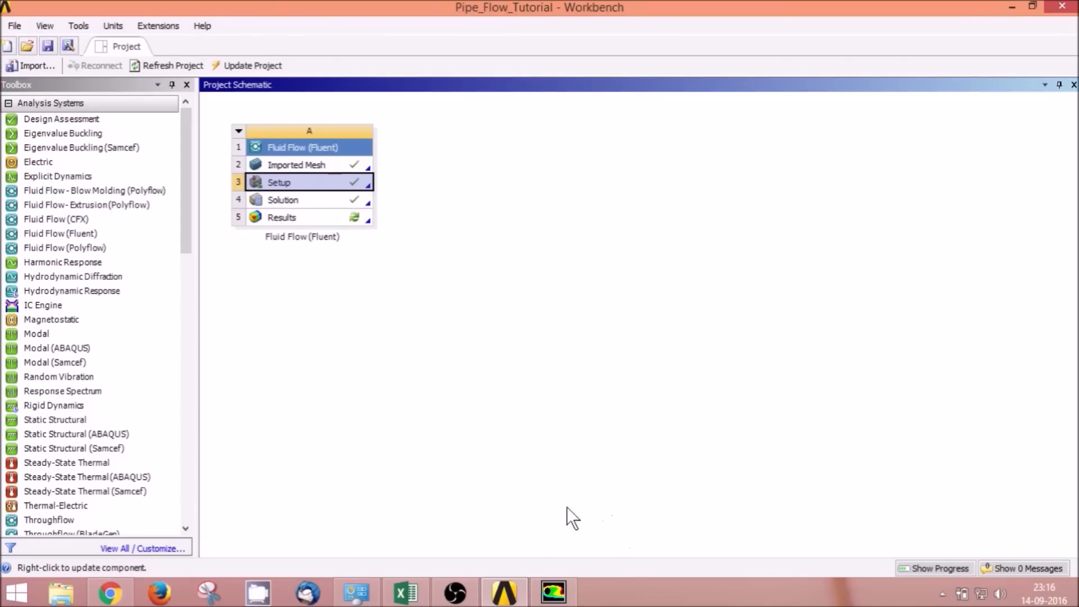
click(554, 591)
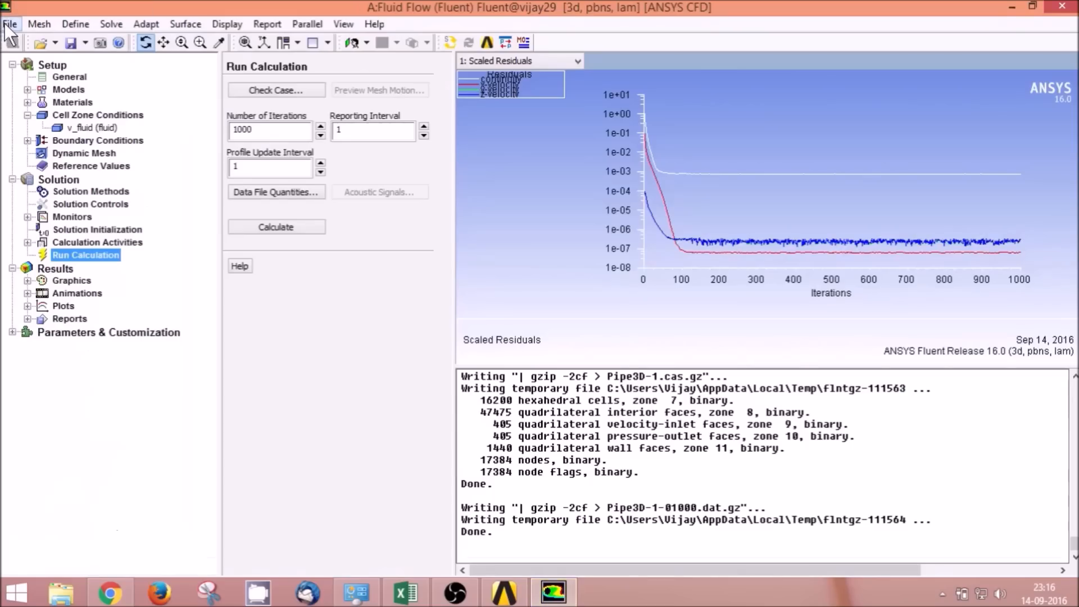